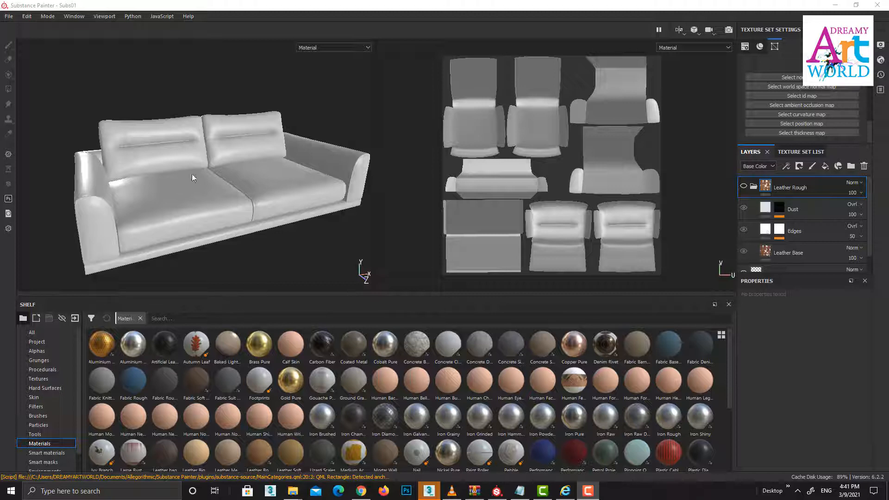
Step: Examine the untextured sofa model from several angles together with its UV layout
{"action": "scroll", "coordinate": [266, 198], "scroll_direction": "down", "scroll_amount": 3}
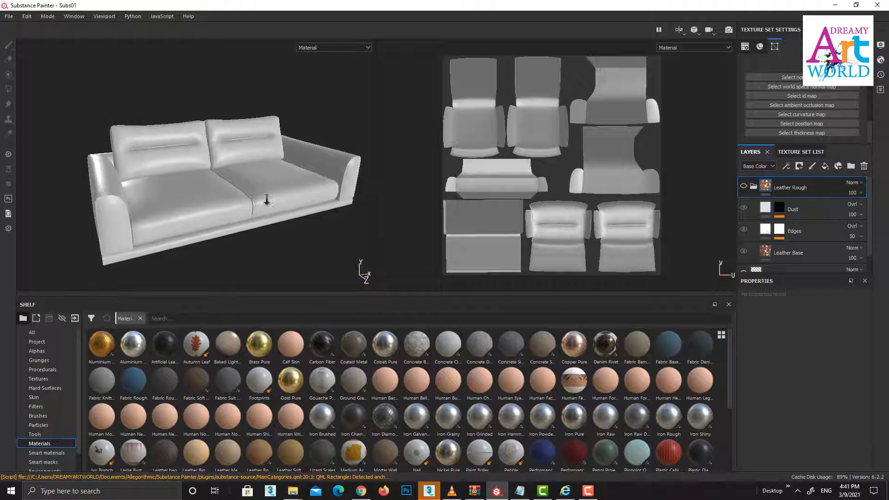
{"action": "left_click_drag", "start_coordinate": [210, 200], "coordinate": [265, 204], "text": "alt"}
{"action": "middle_click_drag", "start_coordinate": [265, 204], "coordinate": [168, 202], "text": "alt"}
{"action": "left_click_drag", "start_coordinate": [169, 202], "coordinate": [257, 205], "text": "alt"}
{"action": "middle_click_drag", "start_coordinate": [257, 205], "coordinate": [226, 207], "text": "alt"}
{"action": "left_click_drag", "start_coordinate": [226, 207], "coordinate": [255, 195], "text": "alt"}
{"action": "middle_click_drag", "start_coordinate": [254, 194], "coordinate": [297, 196], "text": "alt"}
{"action": "left_click_drag", "start_coordinate": [296, 196], "coordinate": [251, 192], "text": "alt"}
{"action": "middle_click_drag", "start_coordinate": [252, 192], "coordinate": [207, 186], "text": "alt"}
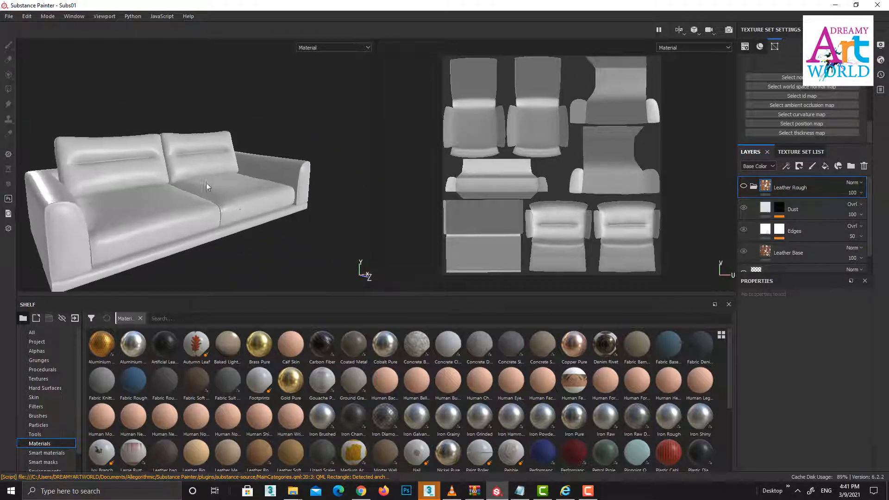
{"action": "right_click_drag", "start_coordinate": [207, 186], "coordinate": [270, 162], "text": "alt"}
{"action": "middle_click_drag", "start_coordinate": [270, 162], "coordinate": [354, 173], "text": "alt"}
{"action": "left_click_drag", "start_coordinate": [353, 173], "coordinate": [335, 185], "text": "alt"}
{"action": "right_click_drag", "start_coordinate": [491, 127], "coordinate": [515, 169], "text": "alt"}
{"action": "middle_click_drag", "start_coordinate": [572, 200], "coordinate": [563, 170], "text": "alt"}
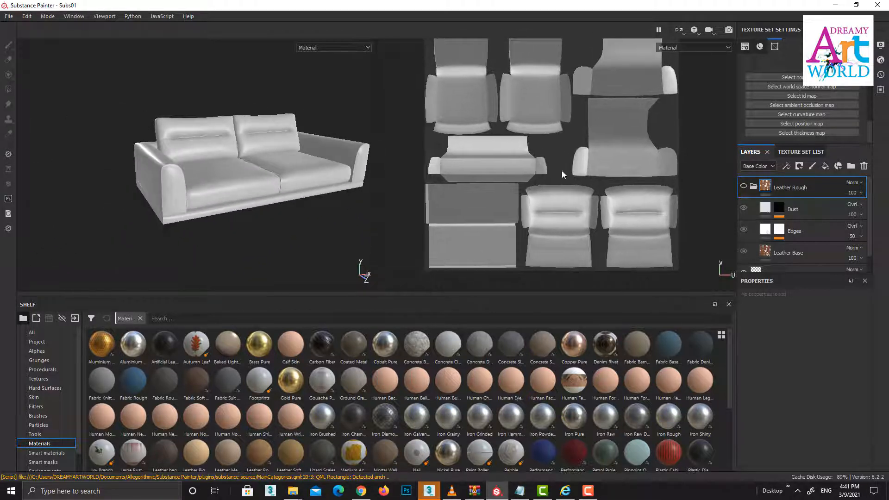
{"action": "right_click_drag", "start_coordinate": [562, 171], "coordinate": [546, 143], "text": "alt"}
{"action": "middle_click_drag", "start_coordinate": [546, 143], "coordinate": [548, 172], "text": "alt"}
{"action": "left_click_drag", "start_coordinate": [315, 172], "coordinate": [285, 163], "text": "alt"}
{"action": "middle_click_drag", "start_coordinate": [285, 163], "coordinate": [273, 178], "text": "alt"}
{"action": "right_click_drag", "start_coordinate": [273, 178], "coordinate": [284, 182], "text": "alt"}
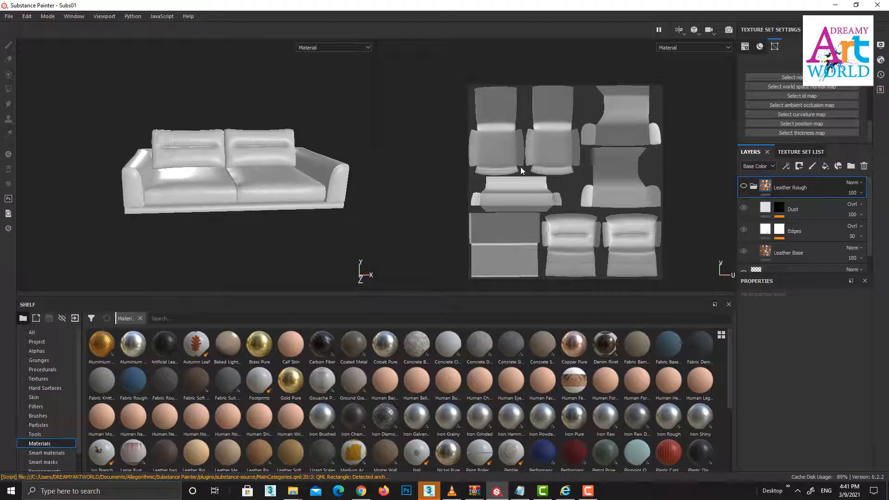
{"action": "right_click_drag", "start_coordinate": [522, 170], "coordinate": [534, 175], "text": "alt"}
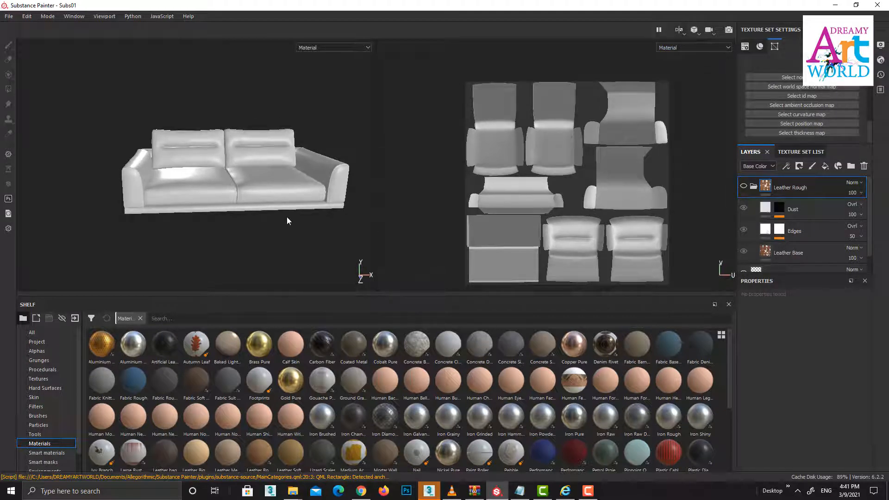
{"action": "left_click_drag", "start_coordinate": [287, 217], "coordinate": [330, 205], "text": "alt"}
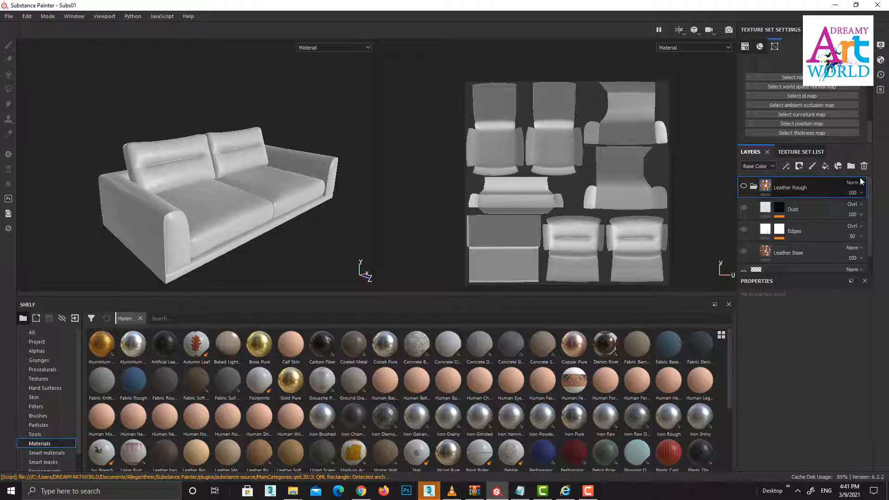
Step: Open the mesh map baking settings and set the output size to 4096
{"action": "left_click_drag", "start_coordinate": [870, 135], "coordinate": [872, 103]}
{"action": "scroll", "coordinate": [871, 103], "scroll_direction": "down", "scroll_amount": 5}
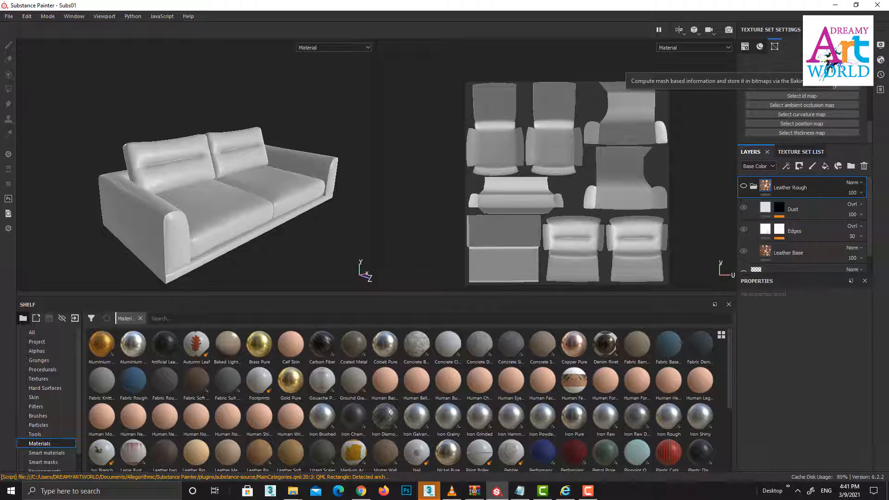
{"action": "left_click", "coordinate": [803, 66]}
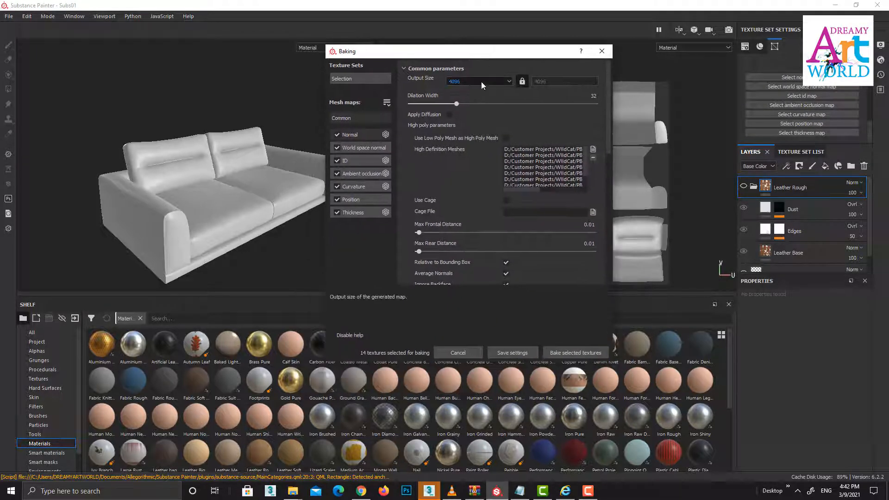
{"action": "left_click", "coordinate": [482, 81]}
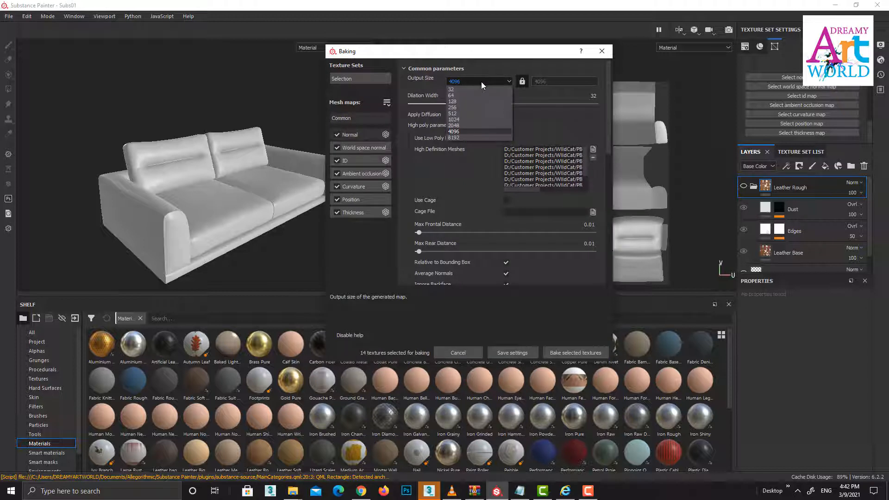
{"action": "left_click", "coordinate": [456, 132]}
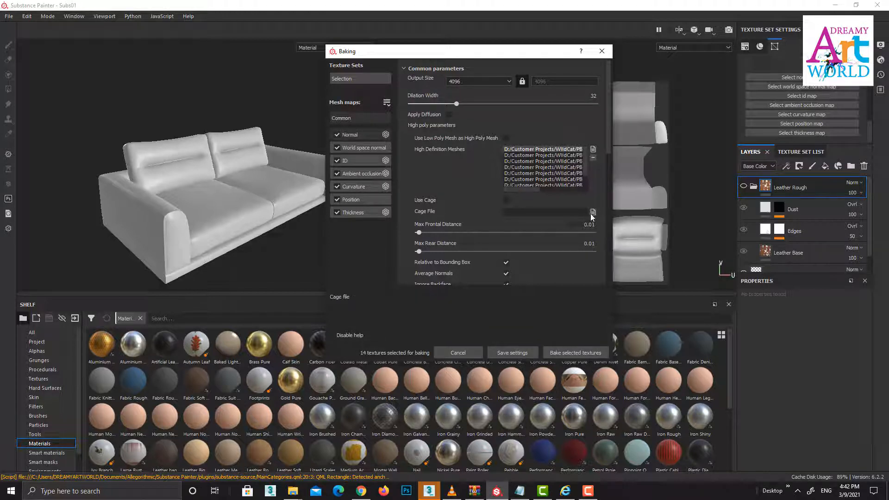
Step: Remove all existing Sofa41 meshes, h8.OBJ down to H1.OBJ, from the high definition meshes for baking
{"action": "left_click_drag", "start_coordinate": [530, 189], "coordinate": [570, 188]}
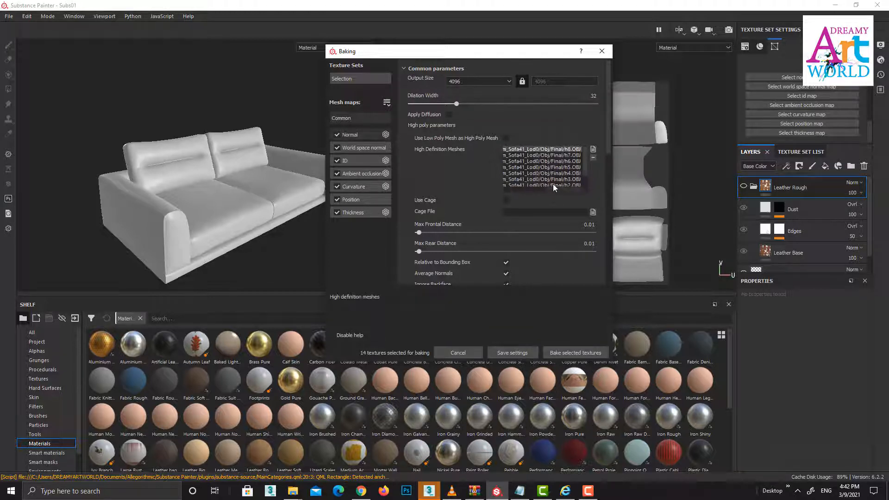
{"action": "scroll", "coordinate": [549, 173], "scroll_direction": "down", "scroll_amount": 4}
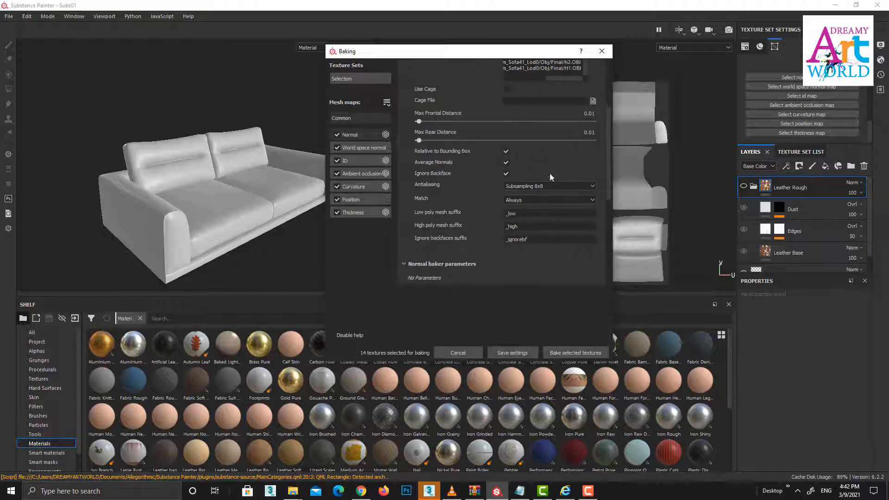
{"action": "scroll", "coordinate": [562, 116], "scroll_direction": "up", "scroll_amount": 4}
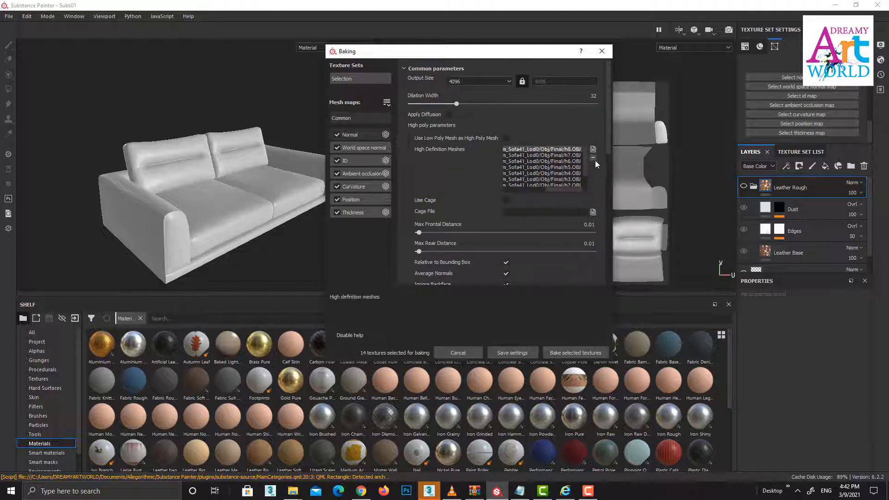
{"action": "left_click", "coordinate": [594, 158]}
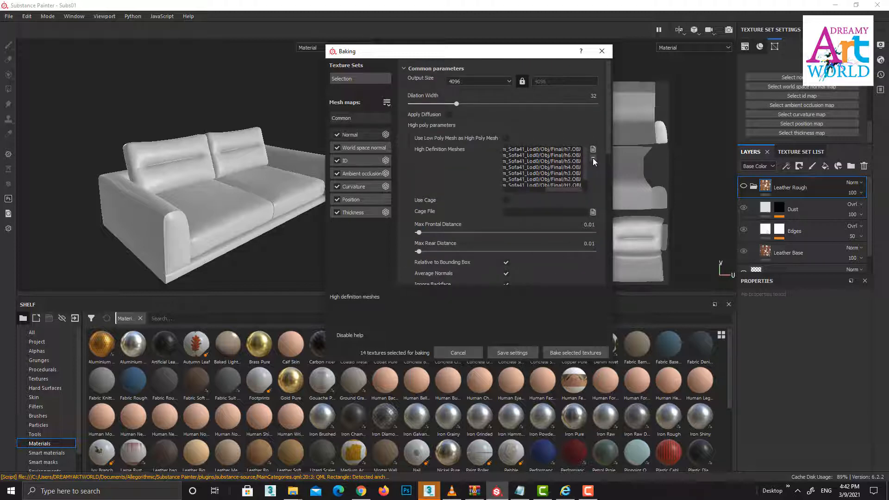
{"action": "left_click", "coordinate": [571, 149]}
{"action": "left_click", "coordinate": [593, 159]}
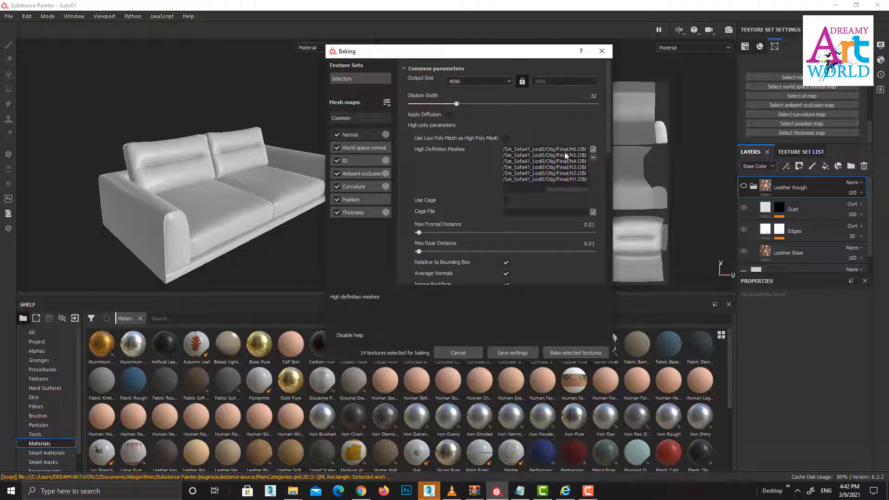
{"action": "left_click", "coordinate": [565, 150]}
{"action": "left_click", "coordinate": [593, 158]}
{"action": "left_click", "coordinate": [571, 149]}
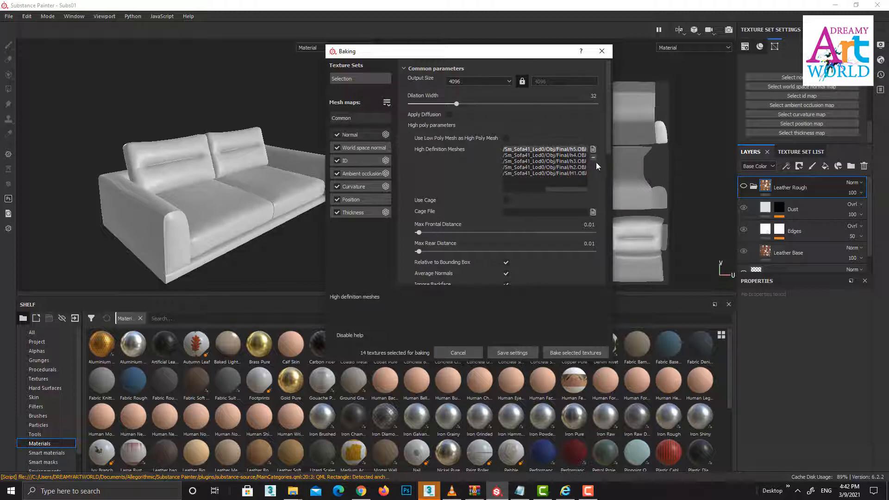
{"action": "left_click", "coordinate": [593, 158]}
{"action": "left_click", "coordinate": [571, 149]}
{"action": "left_click", "coordinate": [593, 158]}
{"action": "left_click", "coordinate": [575, 155]}
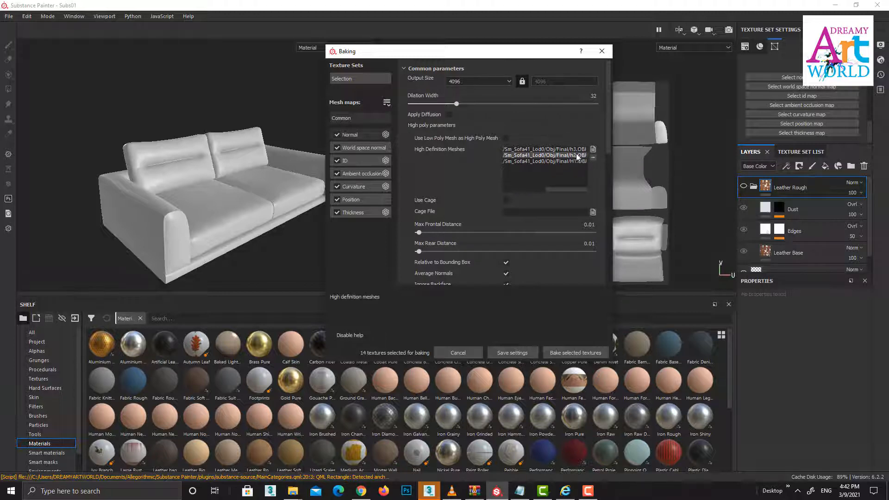
{"action": "left_click", "coordinate": [594, 160]}
{"action": "left_click", "coordinate": [577, 156]}
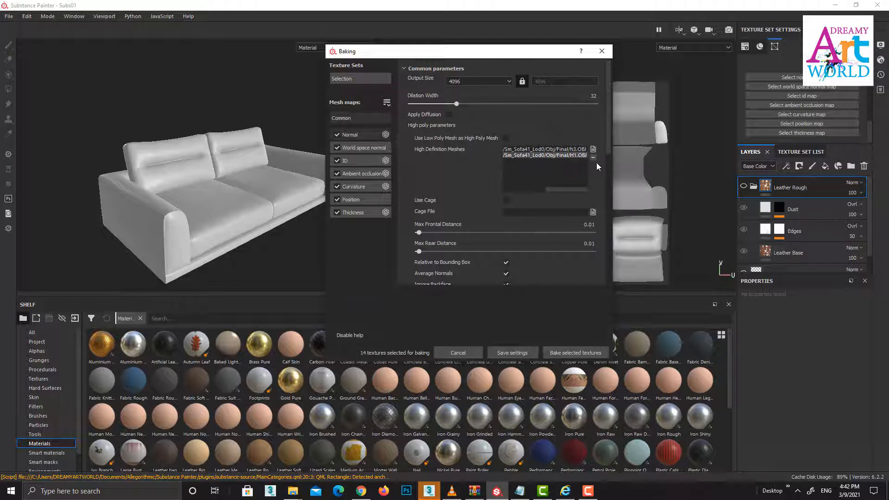
{"action": "left_click", "coordinate": [593, 160]}
{"action": "left_click", "coordinate": [570, 150]}
{"action": "left_click", "coordinate": [594, 157]}
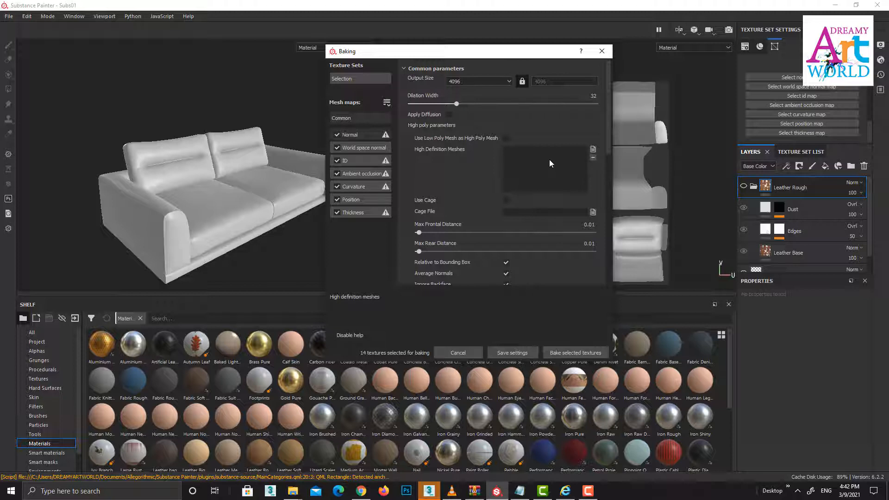
{"action": "left_click", "coordinate": [255, 197]}
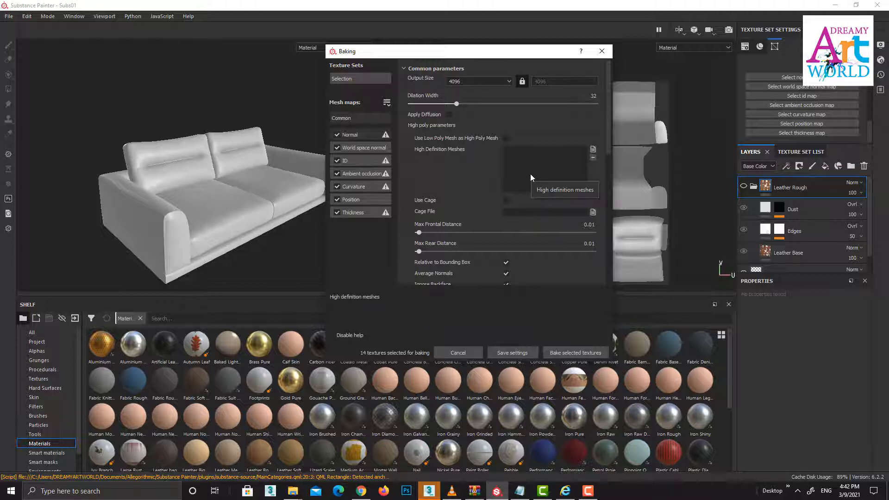
Step: Load H1.OBJ through h8.OBJ from D:/Customer Projects/Youtube Content/Substance/Final as the high definition meshes
{"action": "left_click", "coordinate": [594, 150]}
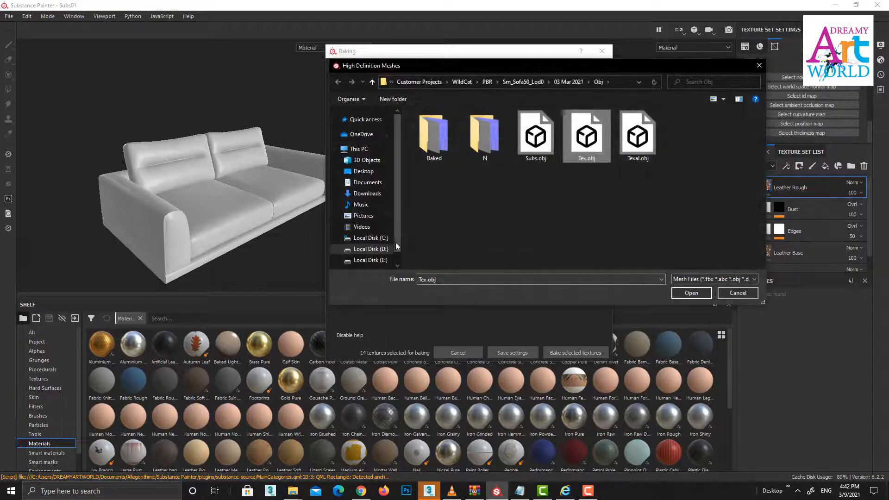
{"action": "left_click", "coordinate": [370, 249]}
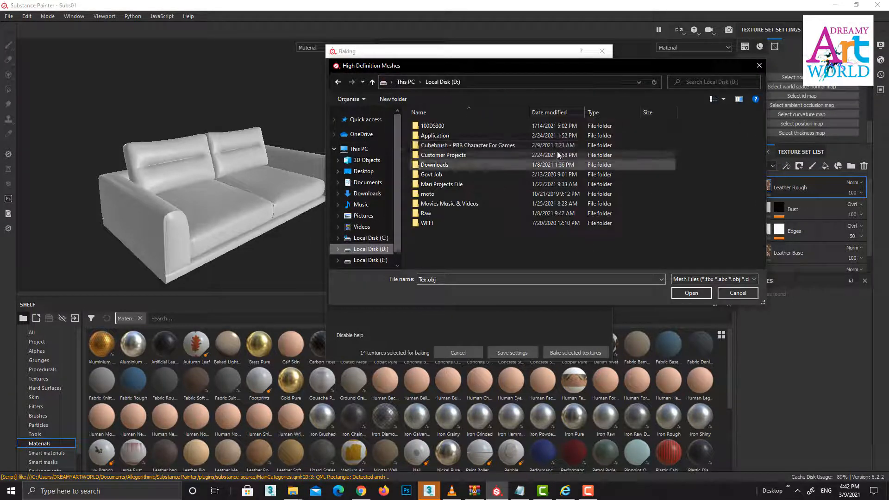
{"action": "left_click", "coordinate": [451, 154]}
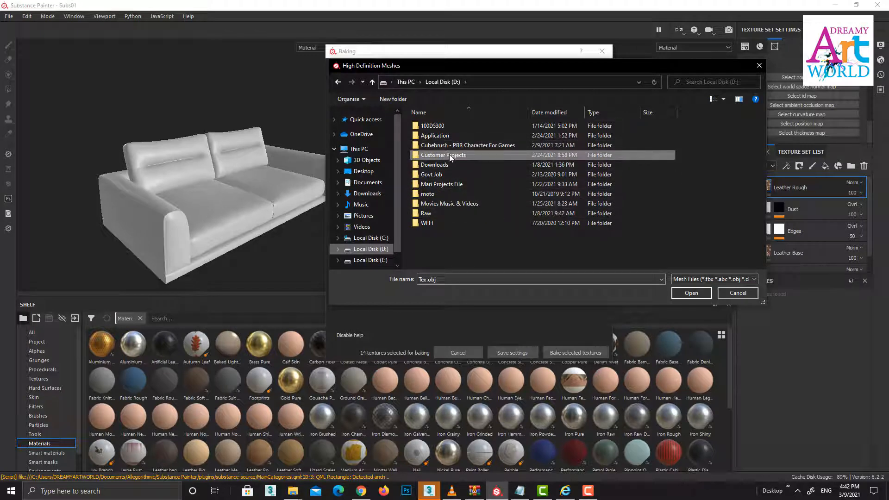
{"action": "double_click", "coordinate": [450, 154]}
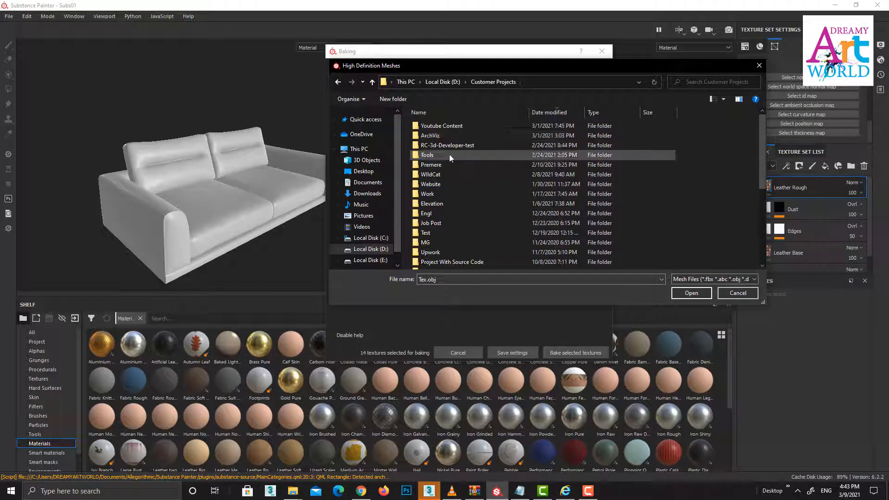
{"action": "double_click", "coordinate": [448, 126]}
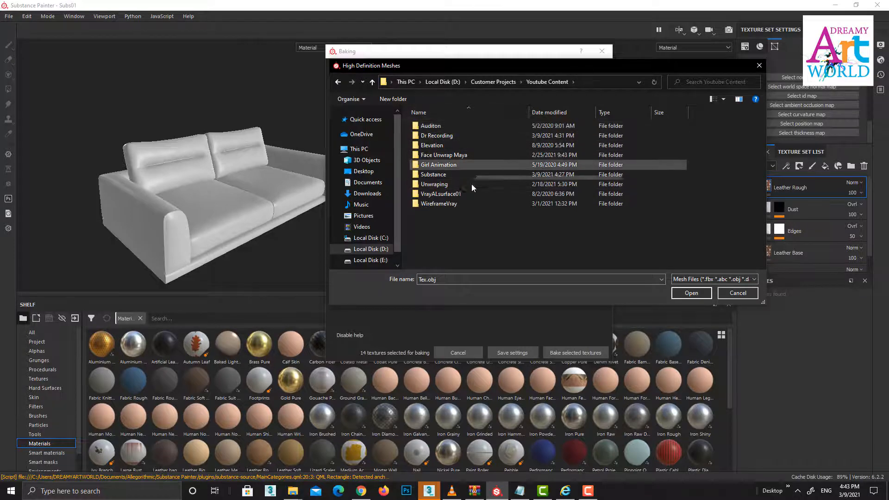
{"action": "double_click", "coordinate": [440, 174]}
{"action": "double_click", "coordinate": [438, 136]}
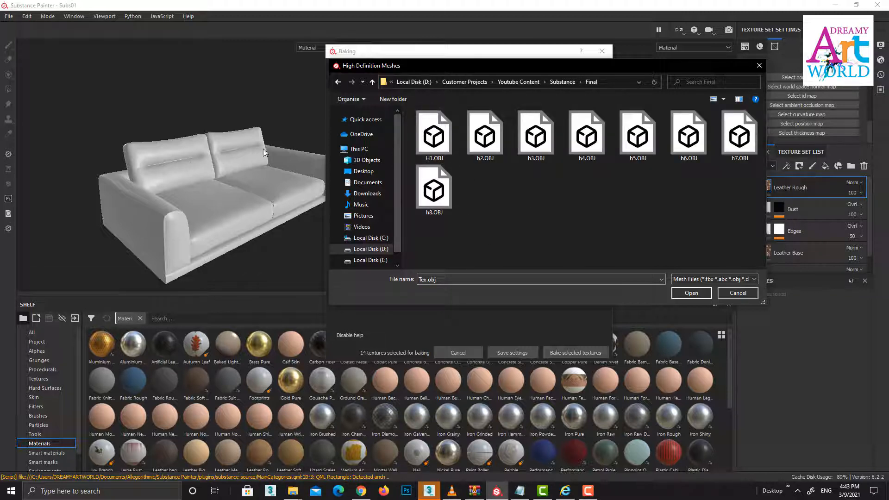
{"action": "left_click", "coordinate": [443, 148]}
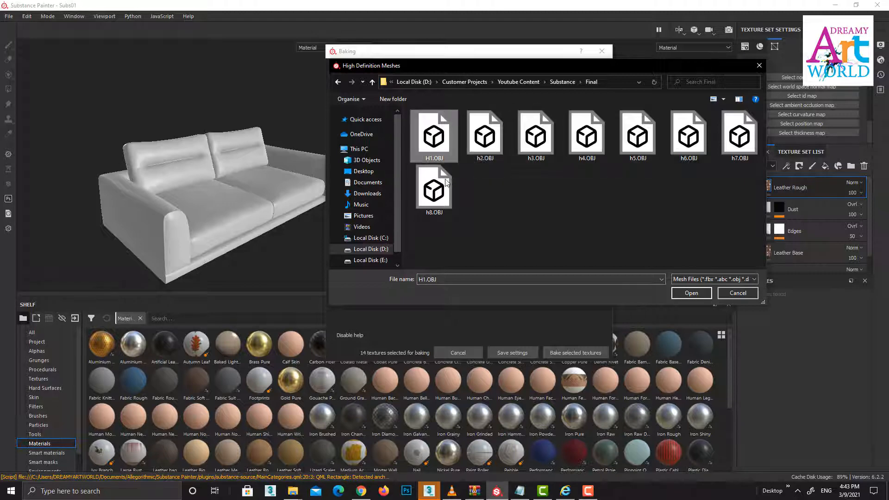
{"action": "left_click", "coordinate": [447, 184], "text": "shift"}
{"action": "left_click", "coordinate": [691, 293]}
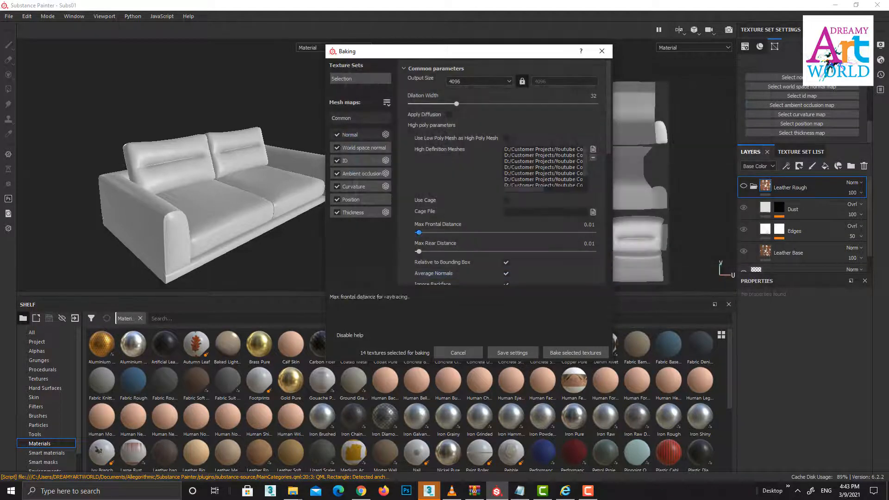
{"action": "left_click_drag", "start_coordinate": [525, 189], "coordinate": [580, 189]}
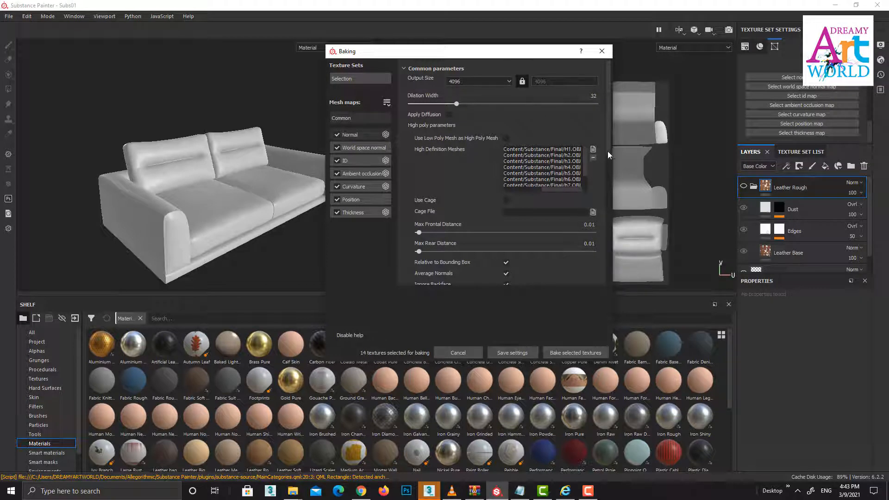
Step: Review the common bake parameters and the world space normal, ID, ambient occlusion and curvature baker settings
{"action": "scroll", "coordinate": [610, 202], "scroll_direction": "down", "scroll_amount": 3}
{"action": "scroll", "coordinate": [610, 205], "scroll_direction": "up", "scroll_amount": 2}
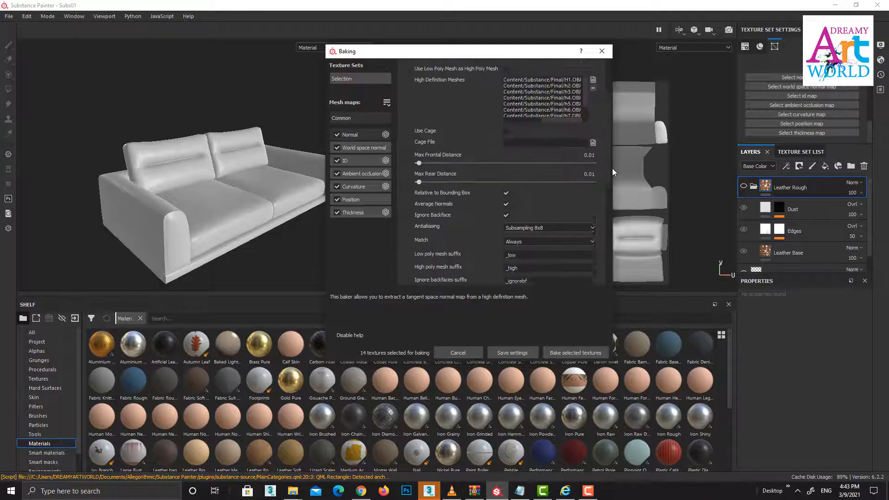
{"action": "scroll", "coordinate": [612, 168], "scroll_direction": "down", "scroll_amount": 2}
{"action": "scroll", "coordinate": [613, 144], "scroll_direction": "up", "scroll_amount": 3}
{"action": "scroll", "coordinate": [613, 227], "scroll_direction": "down", "scroll_amount": 3}
{"action": "scroll", "coordinate": [603, 115], "scroll_direction": "up", "scroll_amount": 3}
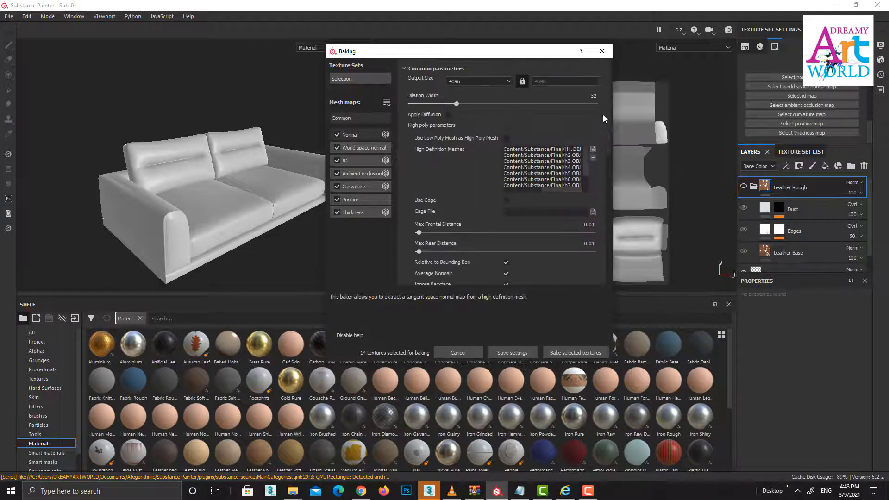
{"action": "left_click", "coordinate": [364, 147]}
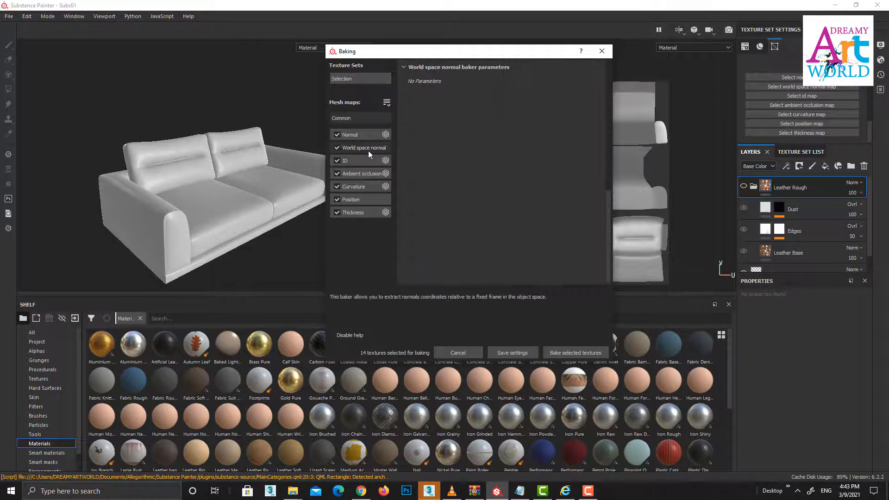
{"action": "left_click", "coordinate": [362, 161]}
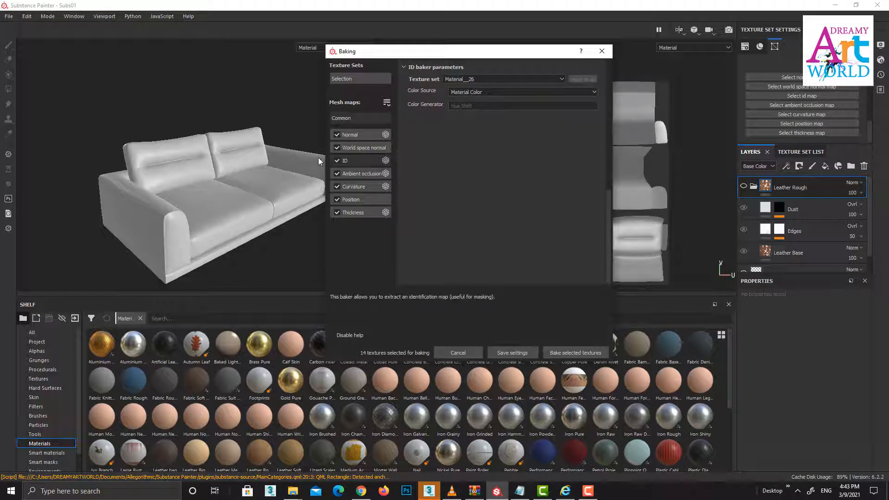
{"action": "left_click", "coordinate": [365, 174]}
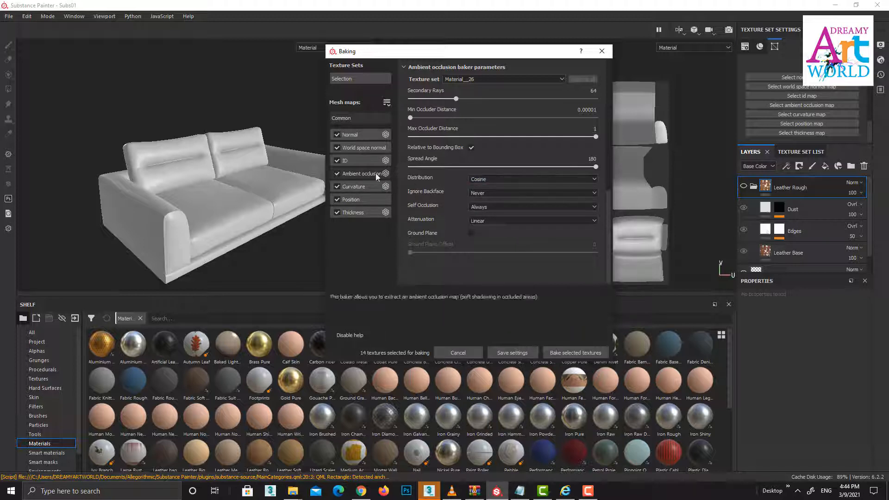
{"action": "left_click", "coordinate": [355, 186]}
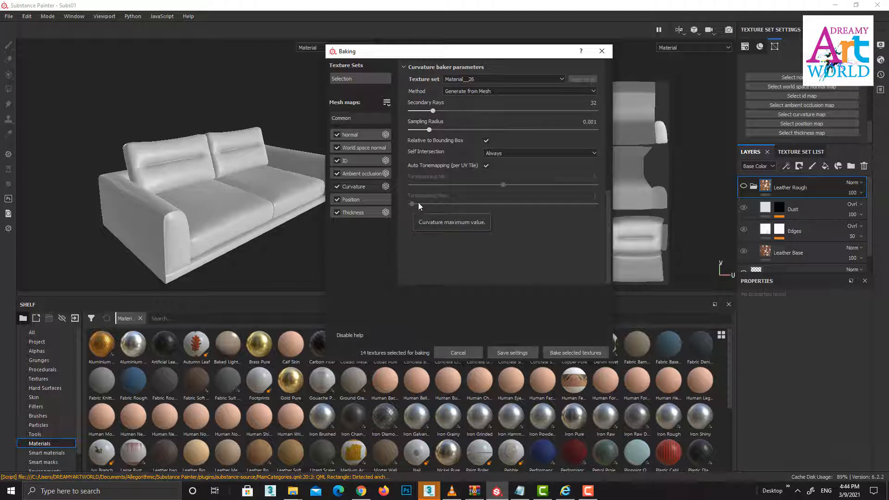
Step: Review the position and thickness baker settings and the high poly parameters, and bake the selected mesh maps
{"action": "left_click", "coordinate": [360, 201]}
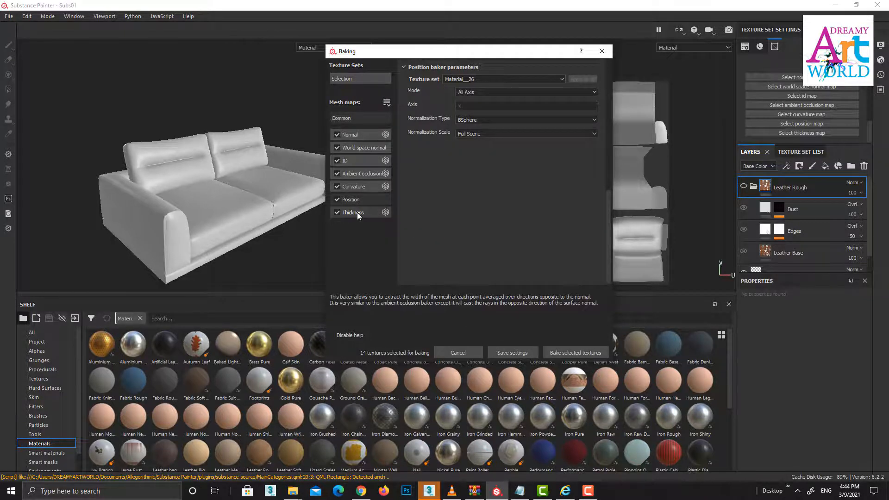
{"action": "left_click", "coordinate": [357, 212]}
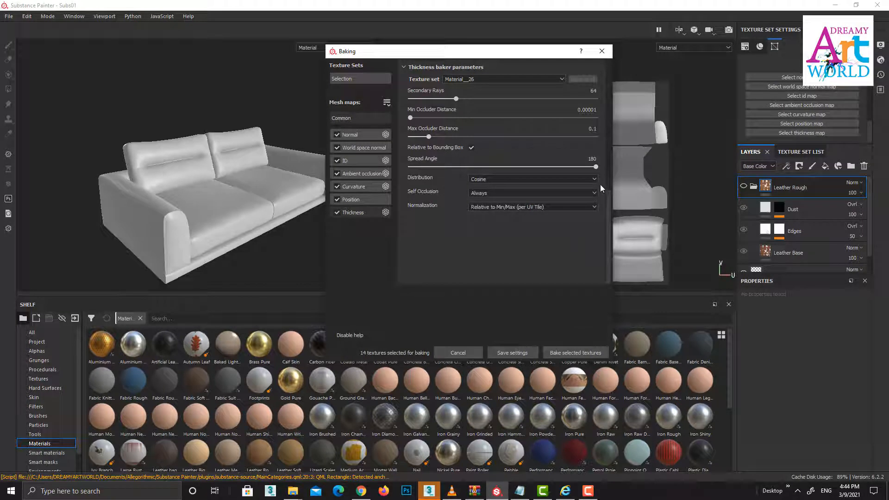
{"action": "left_click_drag", "start_coordinate": [608, 200], "coordinate": [605, 104]}
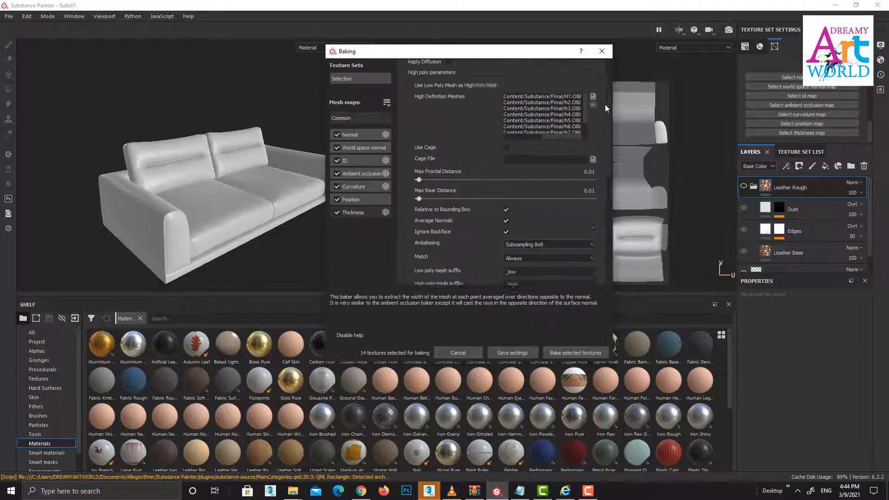
{"action": "left_click", "coordinate": [577, 353]}
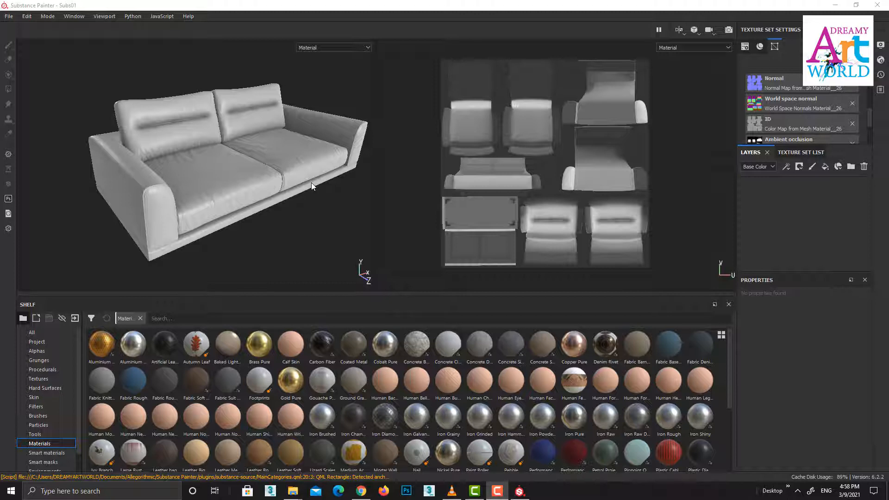
Step: Examine the baked sofa's cushions, creases and armrests from several angles, along with the UV layout and the texture set's general properties
{"action": "left_click_drag", "start_coordinate": [325, 156], "coordinate": [296, 186], "text": "alt"}
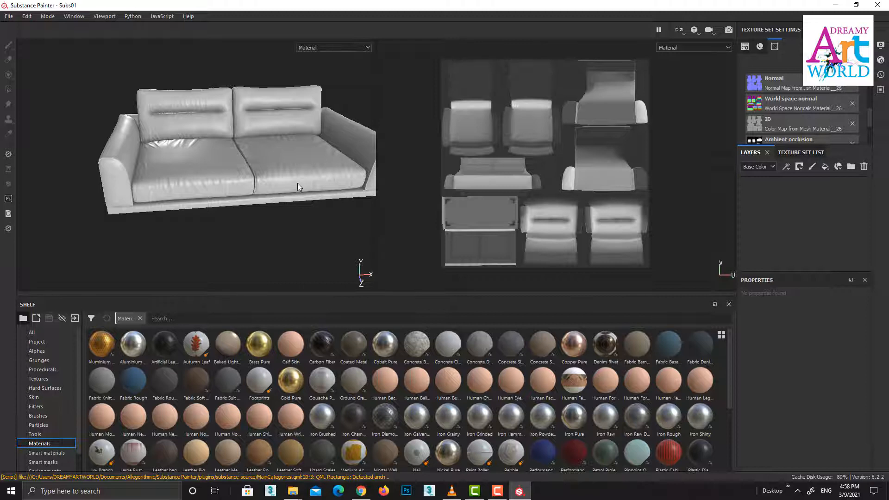
{"action": "left_click_drag", "start_coordinate": [245, 204], "coordinate": [224, 241], "text": "alt"}
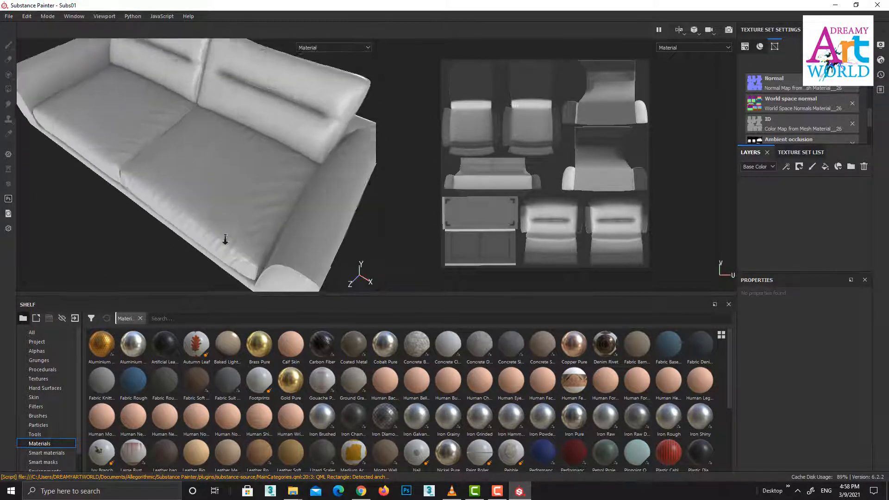
{"action": "right_click_drag", "start_coordinate": [224, 240], "coordinate": [217, 207], "text": "alt"}
{"action": "left_click_drag", "start_coordinate": [217, 208], "coordinate": [222, 209], "text": "alt"}
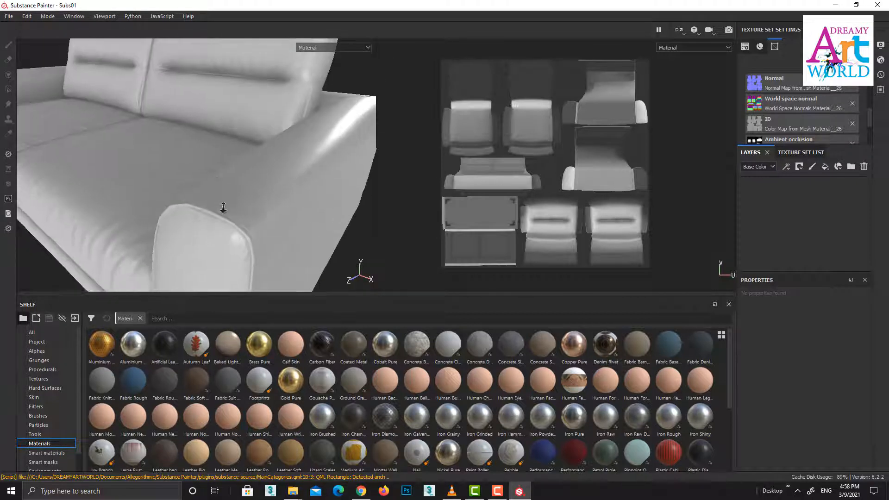
{"action": "right_click_drag", "start_coordinate": [222, 209], "coordinate": [200, 202], "text": "alt"}
{"action": "left_click_drag", "start_coordinate": [200, 203], "coordinate": [264, 188], "text": "alt"}
{"action": "right_click_drag", "start_coordinate": [264, 189], "coordinate": [329, 210], "text": "alt"}
{"action": "left_click_drag", "start_coordinate": [330, 210], "coordinate": [648, 155], "text": "alt"}
{"action": "right_click_drag", "start_coordinate": [321, 176], "coordinate": [341, 185], "text": "alt"}
{"action": "left_click_drag", "start_coordinate": [341, 185], "coordinate": [359, 191], "text": "alt"}
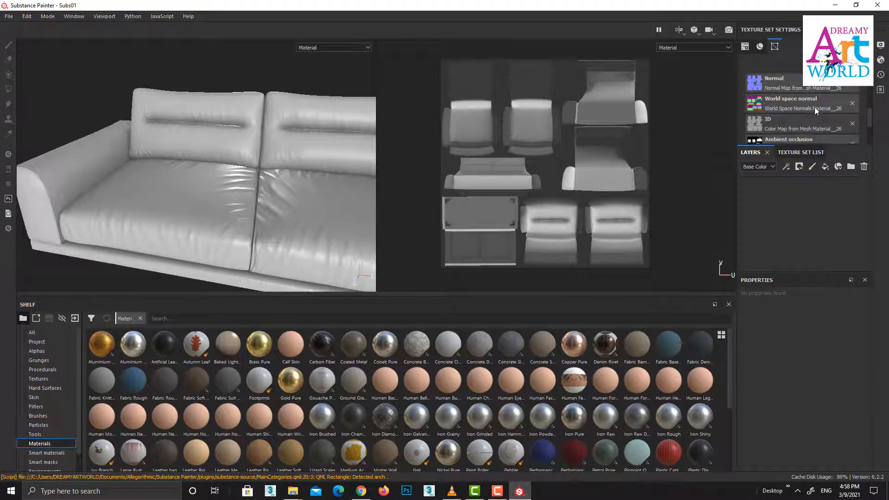
{"action": "left_click_drag", "start_coordinate": [865, 112], "coordinate": [875, 68]}
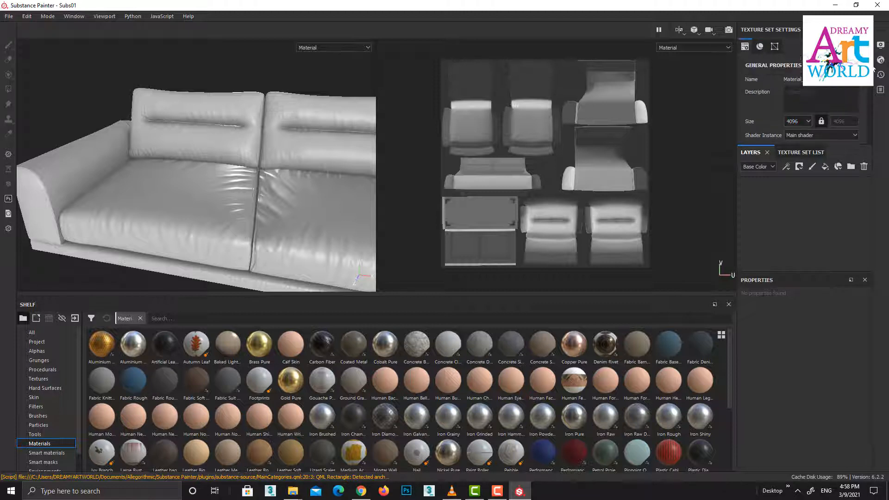
{"action": "scroll", "coordinate": [524, 149], "scroll_direction": "up", "scroll_amount": 3}
{"action": "scroll", "coordinate": [528, 160], "scroll_direction": "down", "scroll_amount": 3}
{"action": "scroll", "coordinate": [541, 157], "scroll_direction": "up", "scroll_amount": 1}
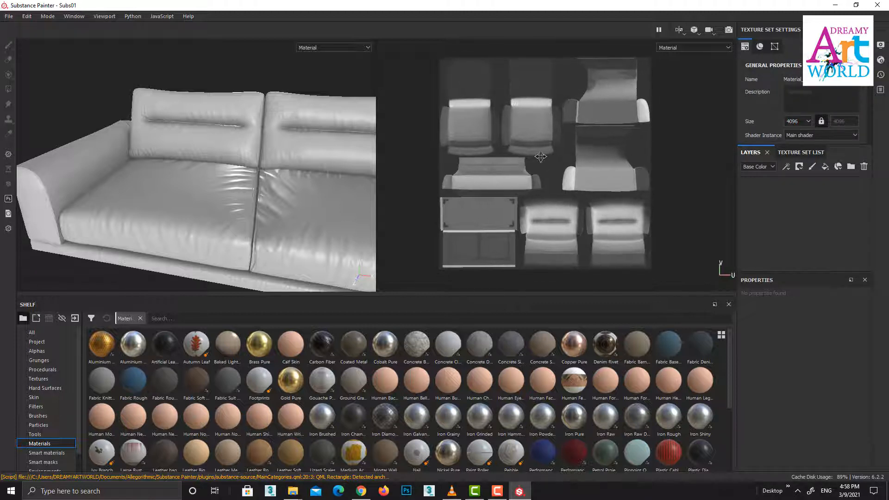
{"action": "left_click_drag", "start_coordinate": [324, 199], "coordinate": [264, 222], "text": "alt"}
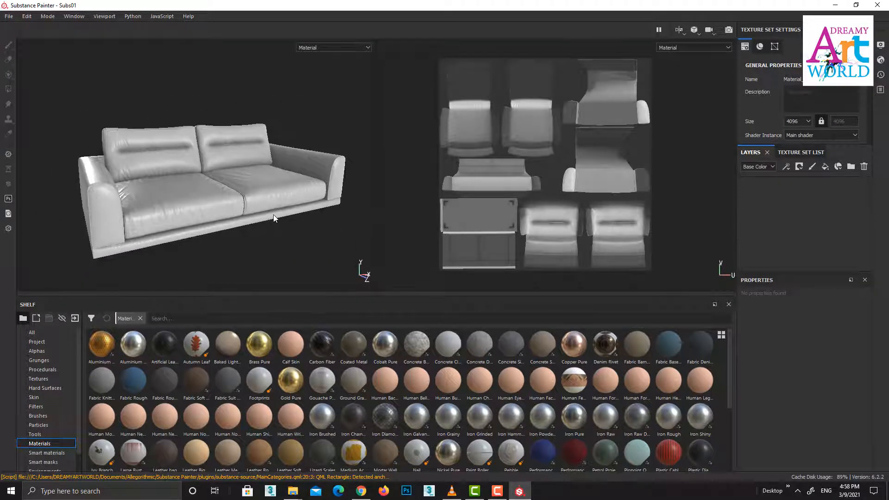
{"action": "right_click_drag", "start_coordinate": [257, 204], "coordinate": [236, 198], "text": "alt"}
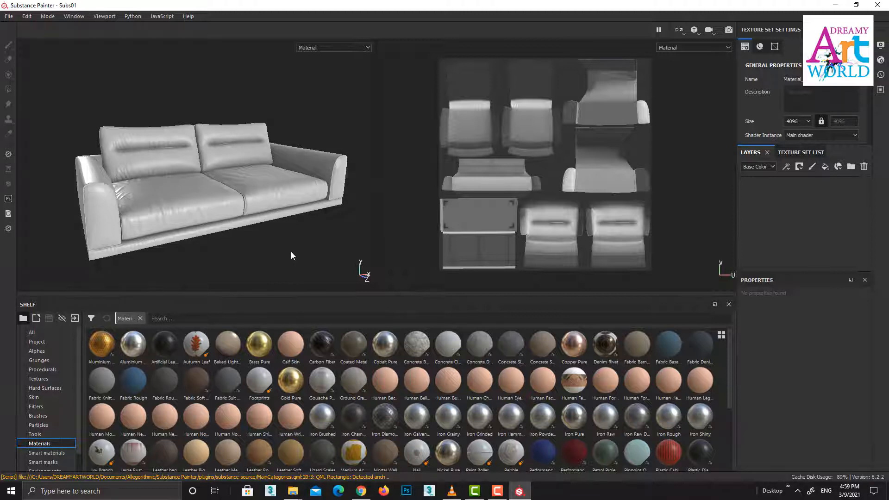
Step: Display the baked mesh maps one after another, from normal and world space normal through ID, ambient occlusion, curvature, position and thickness
{"action": "key", "text": "b"}
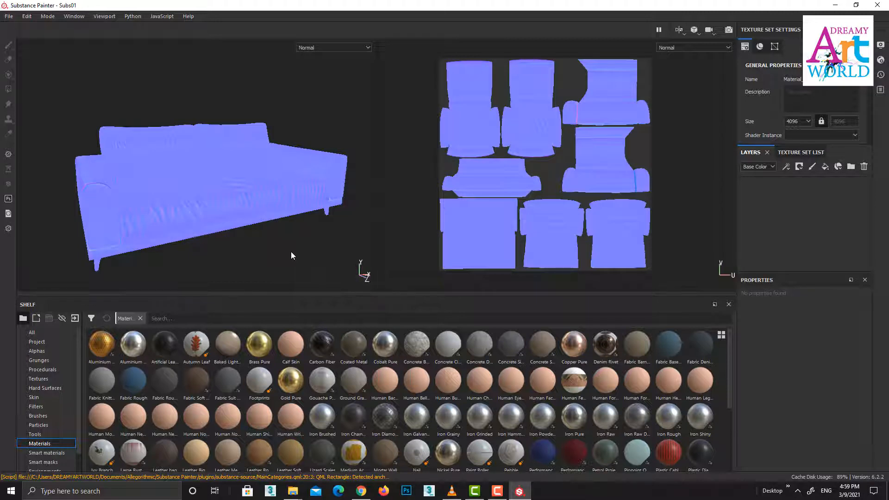
{"action": "right_click_drag", "start_coordinate": [255, 192], "coordinate": [346, 214], "text": "alt"}
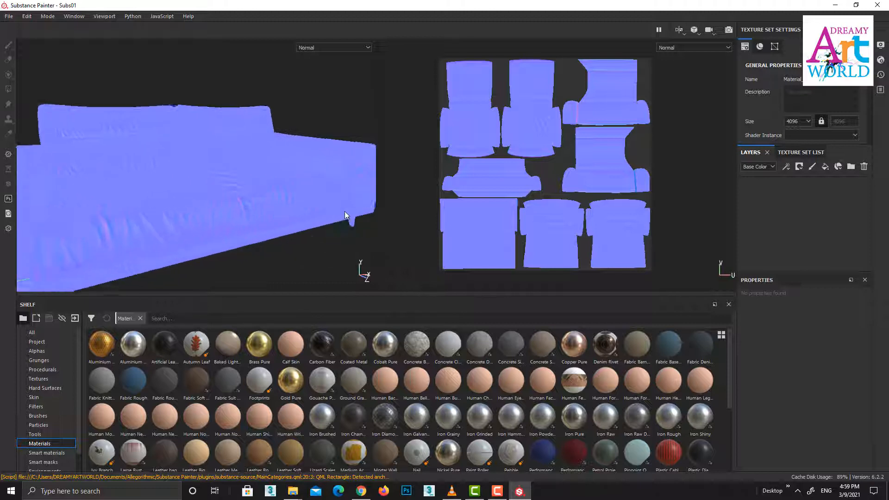
{"action": "left_click_drag", "start_coordinate": [346, 214], "coordinate": [273, 179], "text": "alt"}
{"action": "key", "text": "b"}
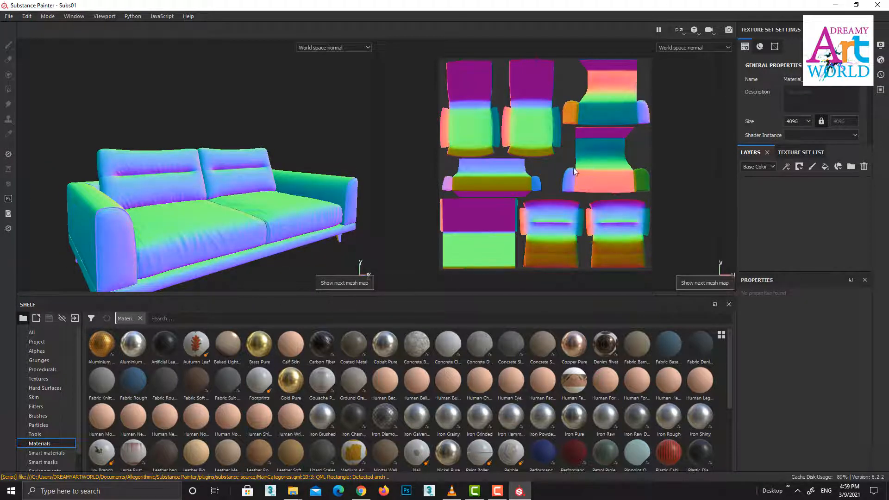
{"action": "key", "text": "b"}
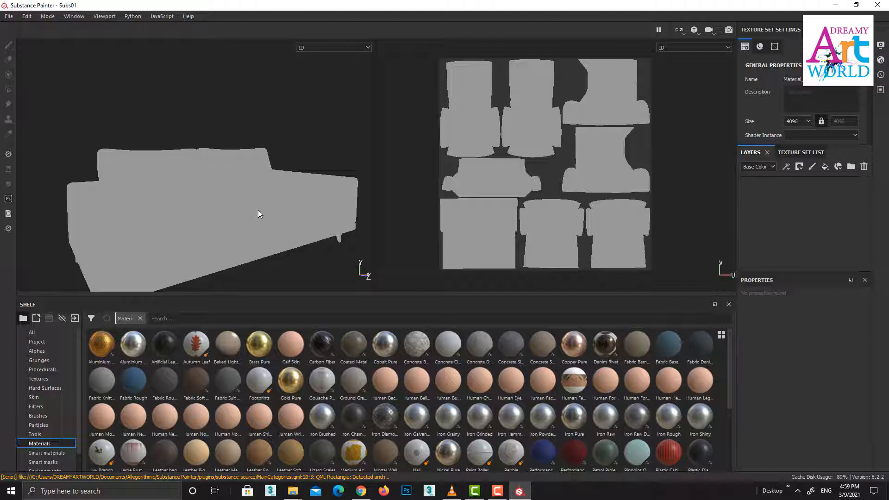
{"action": "key", "text": "b"}
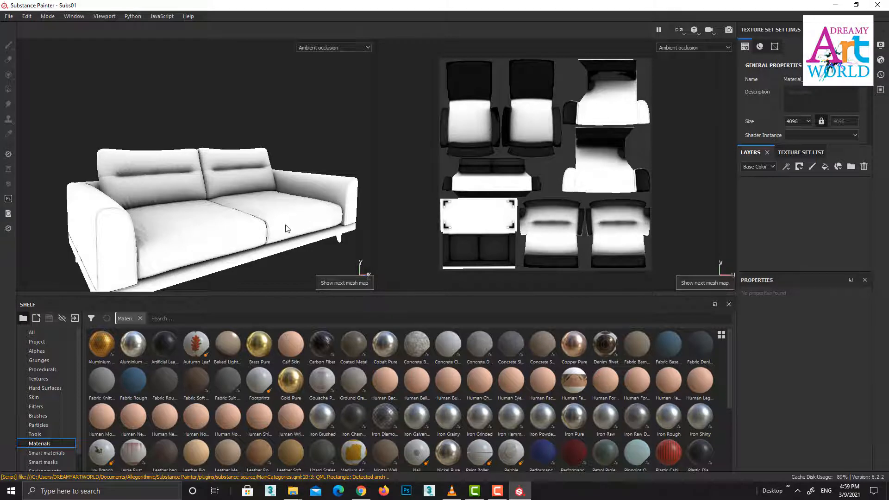
{"action": "key", "text": "b"}
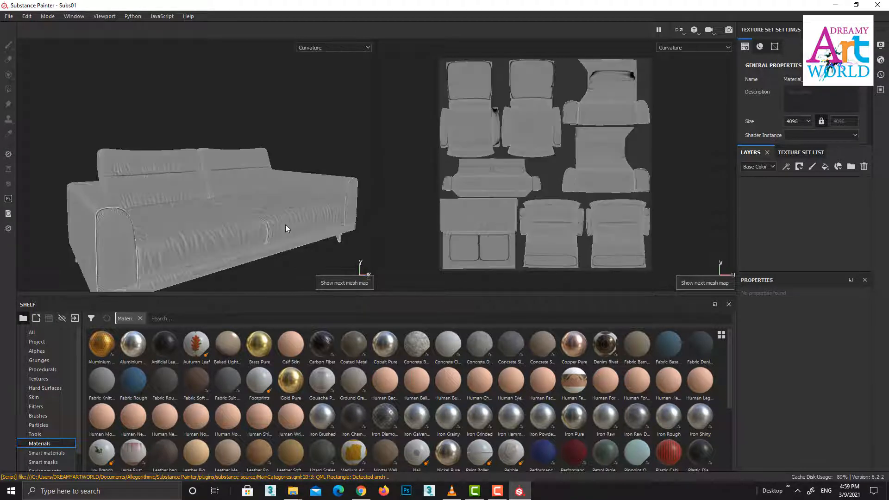
{"action": "key", "text": "b"}
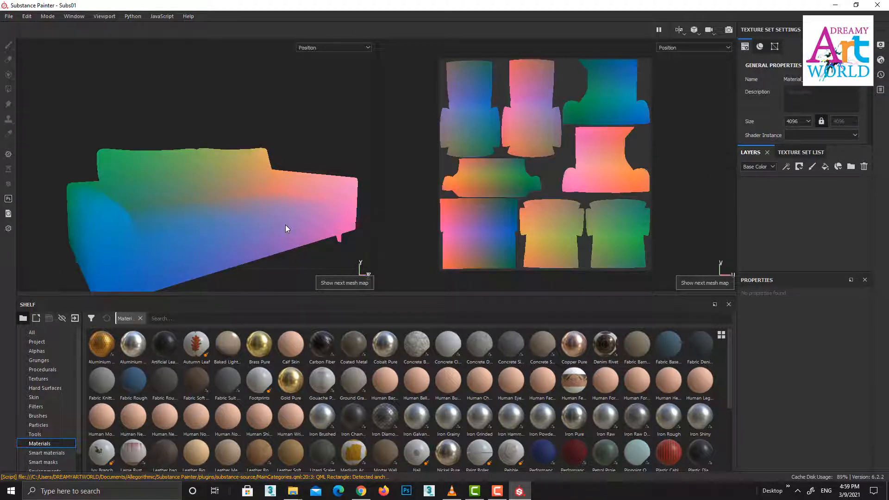
{"action": "key", "text": "b"}
{"action": "key", "text": "b"}
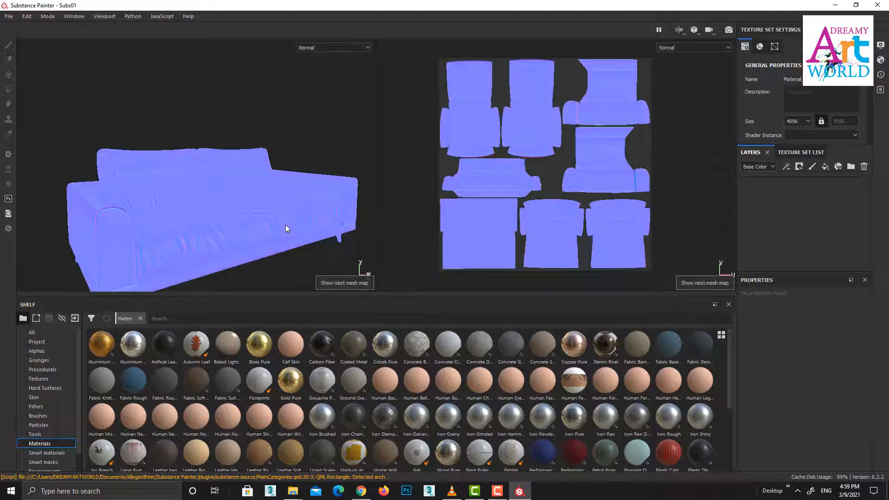
Step: Cycle repeatedly through the full set of baked mesh maps, ending on the curvature map
{"action": "key", "text": "b"}
{"action": "key", "text": "b"}
{"action": "key", "text": "b"}
{"action": "key", "text": "b"}
{"action": "key", "text": "b"}
{"action": "key", "text": "b"}
{"action": "key", "text": "b"}
{"action": "key", "text": "b"}
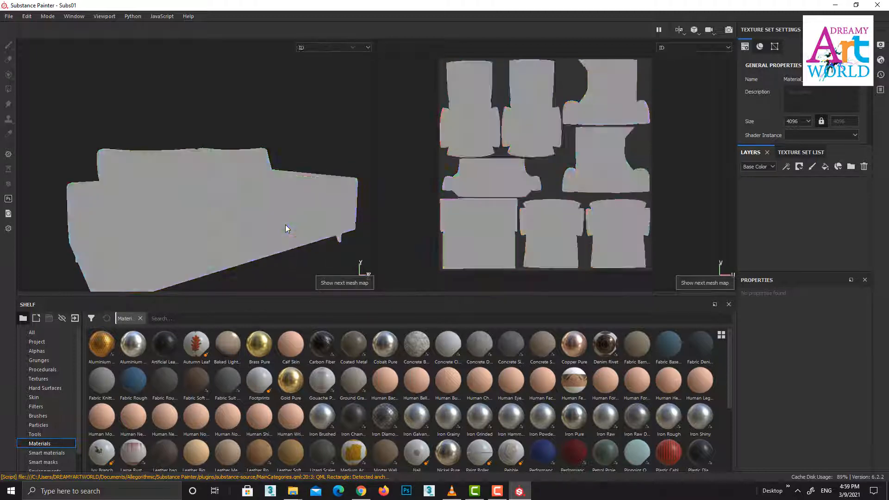
{"action": "key", "text": "b"}
{"action": "key", "text": "b"}
{"action": "key", "text": "b"}
{"action": "key", "text": "b"}
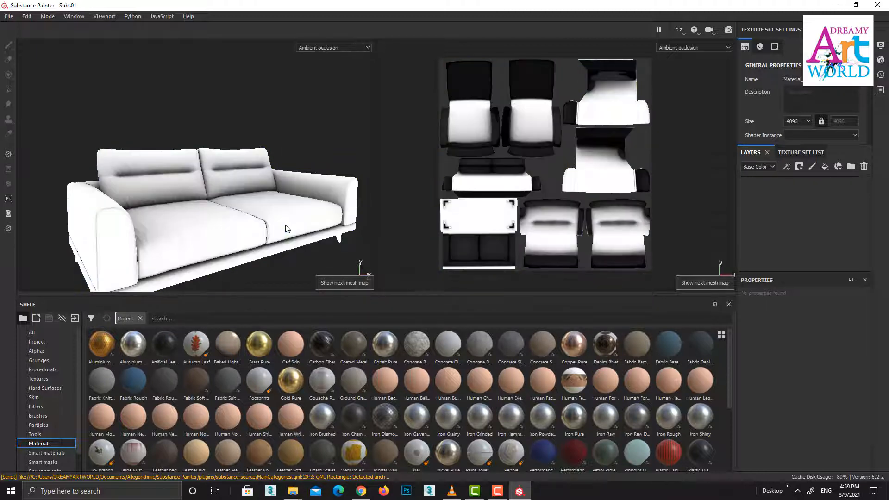
{"action": "key", "text": "b"}
{"action": "key", "text": "b"}
{"action": "key", "text": "b"}
{"action": "key", "text": "b"}
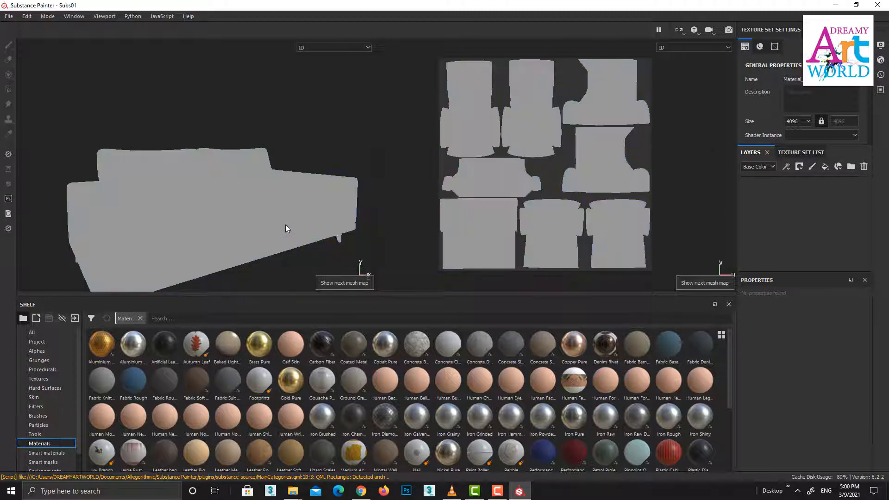
{"action": "key", "text": "b"}
{"action": "key", "text": "b"}
{"action": "key", "text": "b"}
{"action": "key", "text": "b"}
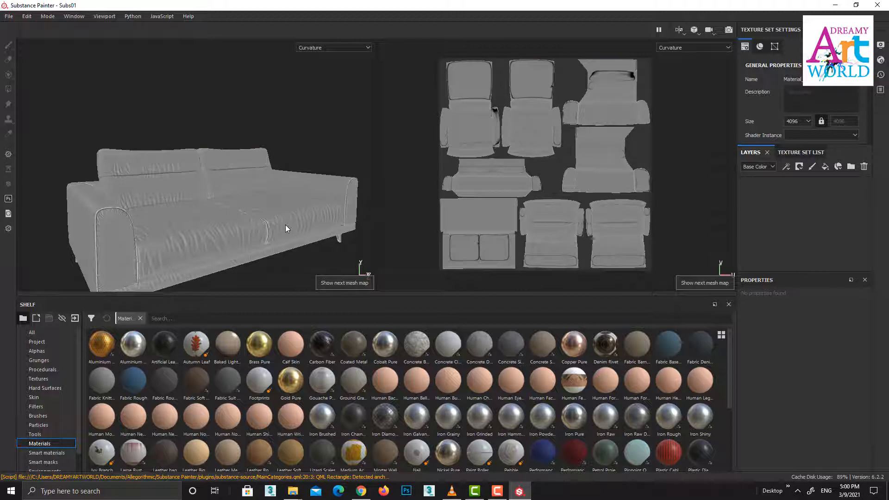
Step: Return both viewports to the material display and examine the shaded sofa from the side and front
{"action": "key", "text": "m"}
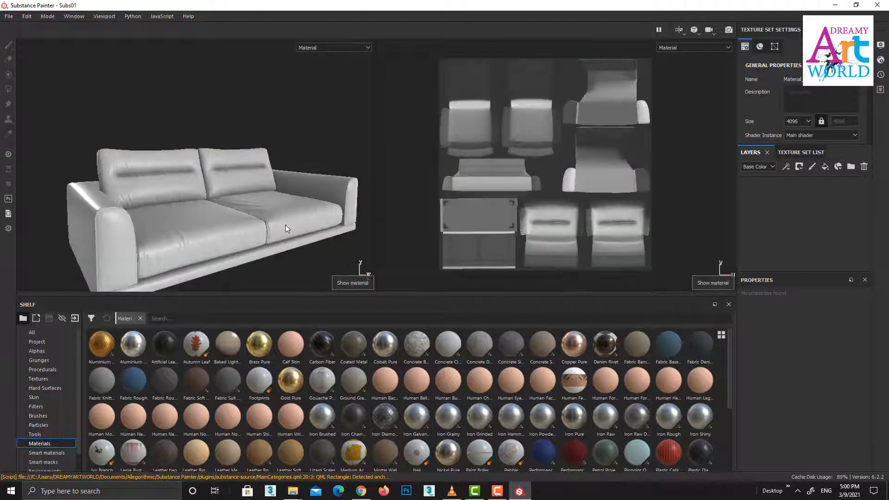
{"action": "right_click_drag", "start_coordinate": [285, 224], "coordinate": [258, 181], "text": "alt"}
{"action": "left_click_drag", "start_coordinate": [258, 180], "coordinate": [230, 195], "text": "alt"}
{"action": "middle_click_drag", "start_coordinate": [229, 193], "coordinate": [275, 194], "text": "alt"}
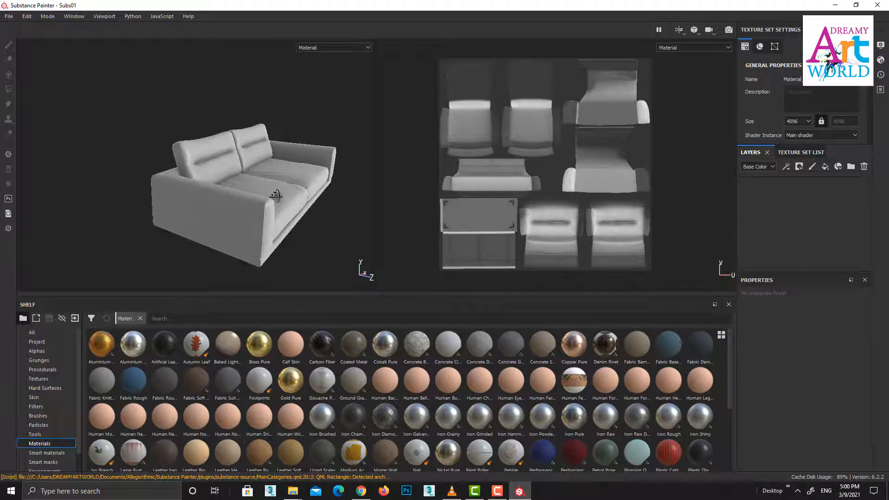
{"action": "left_click_drag", "start_coordinate": [275, 193], "coordinate": [323, 191], "text": "alt"}
{"action": "middle_click_drag", "start_coordinate": [323, 191], "coordinate": [278, 197], "text": "alt"}
{"action": "right_click_drag", "start_coordinate": [277, 197], "coordinate": [290, 224], "text": "alt"}
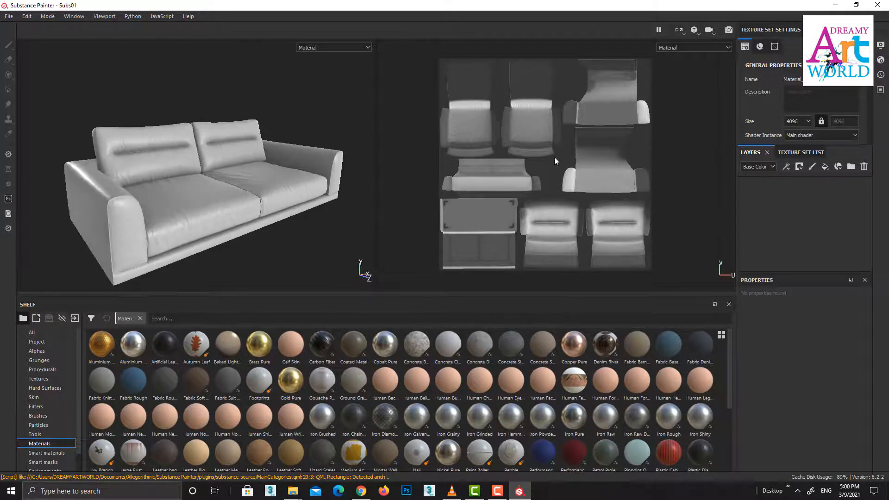
Step: View the Base Color, Height, Roughness, Metallic and Normal+Height+Mesh channels in turn using the viewport display mode list
{"action": "left_click", "coordinate": [671, 48]}
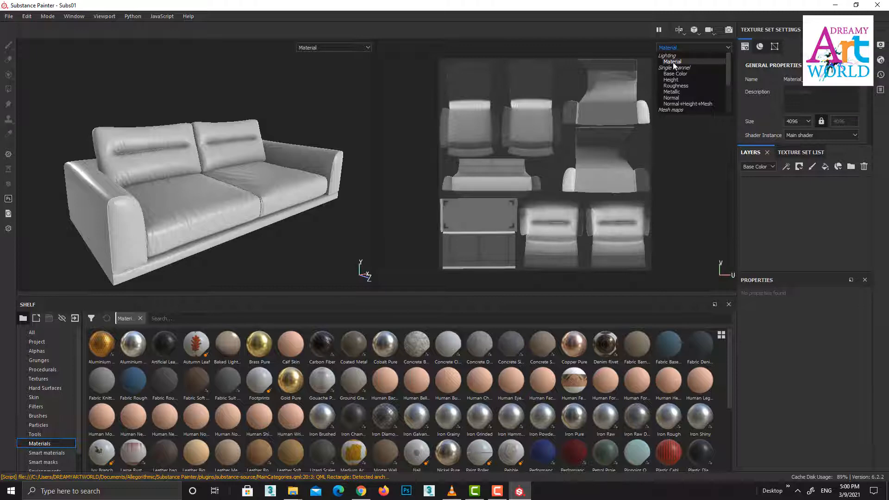
{"action": "left_click", "coordinate": [675, 63]}
{"action": "left_click", "coordinate": [671, 47]}
{"action": "left_click", "coordinate": [677, 73]}
{"action": "left_click", "coordinate": [673, 48]}
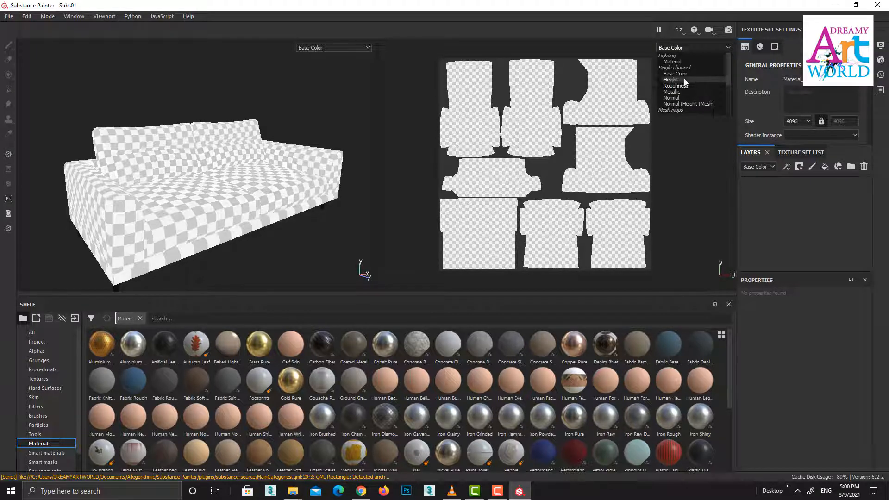
{"action": "left_click", "coordinate": [685, 79]}
{"action": "left_click", "coordinate": [676, 49]}
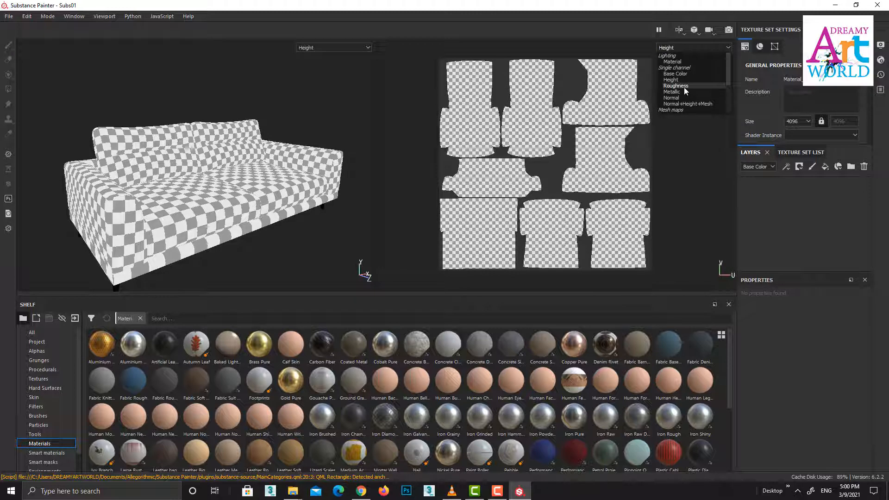
{"action": "left_click", "coordinate": [677, 86]}
{"action": "left_click", "coordinate": [684, 48]}
{"action": "left_click", "coordinate": [677, 92]}
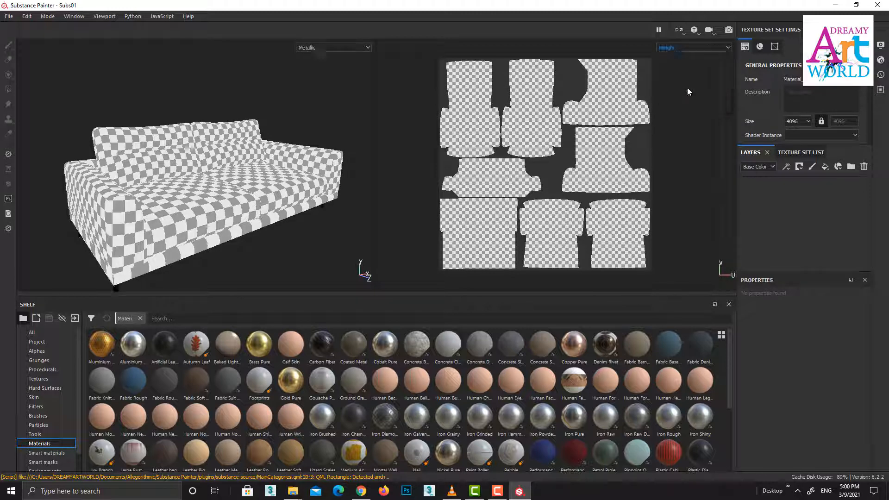
{"action": "left_click", "coordinate": [677, 49]}
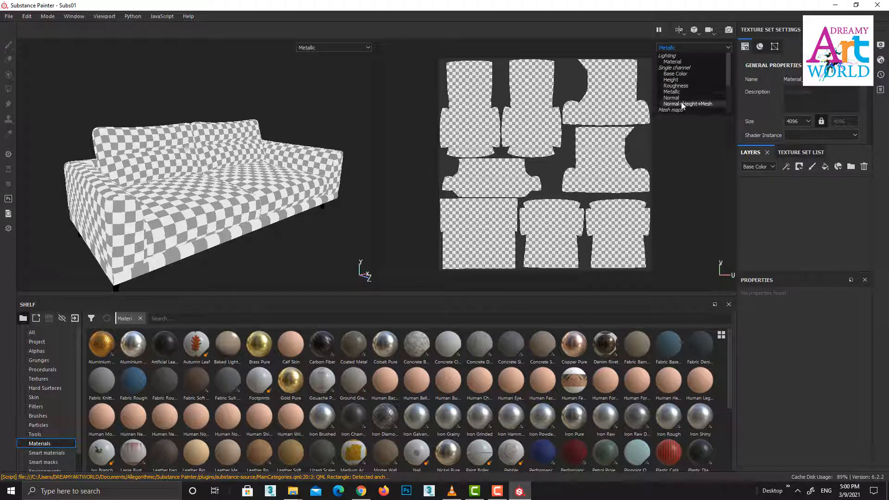
{"action": "left_click", "coordinate": [682, 104]}
Step: Show the World space normal mesh map and the ID mesh map in the viewports
{"action": "left_click", "coordinate": [680, 47]}
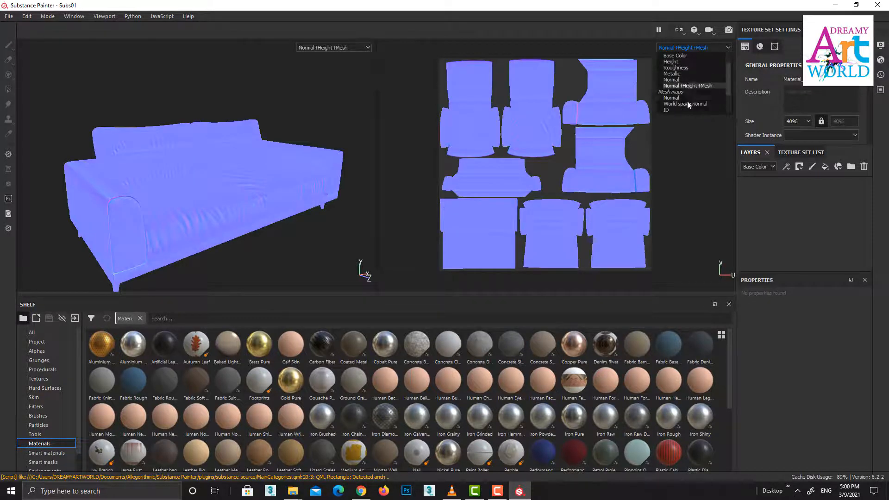
{"action": "left_click", "coordinate": [681, 103]}
{"action": "left_click", "coordinate": [684, 47]}
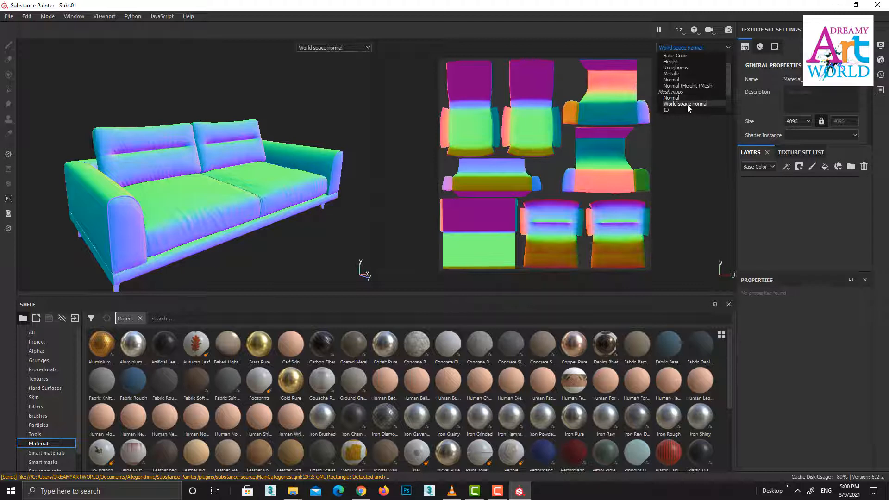
{"action": "left_click", "coordinate": [671, 110]}
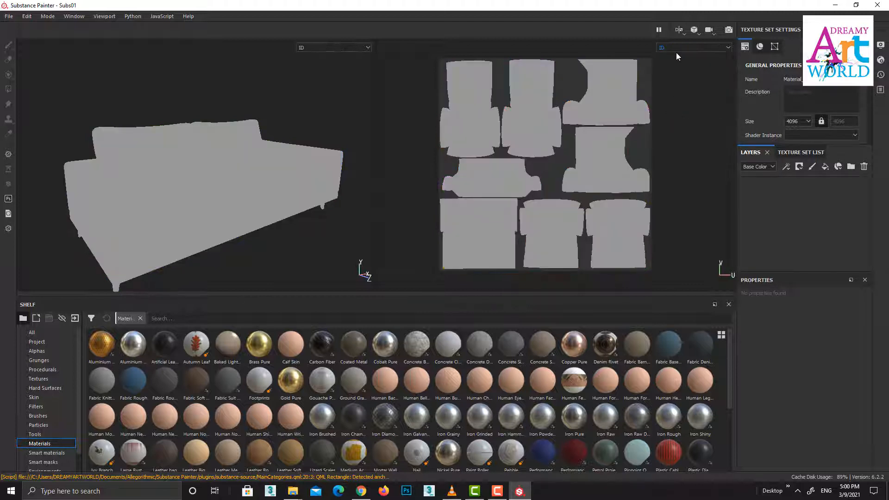
Step: Show the Position mesh map in both viewports and look through the remaining display modes
{"action": "left_click", "coordinate": [682, 48]}
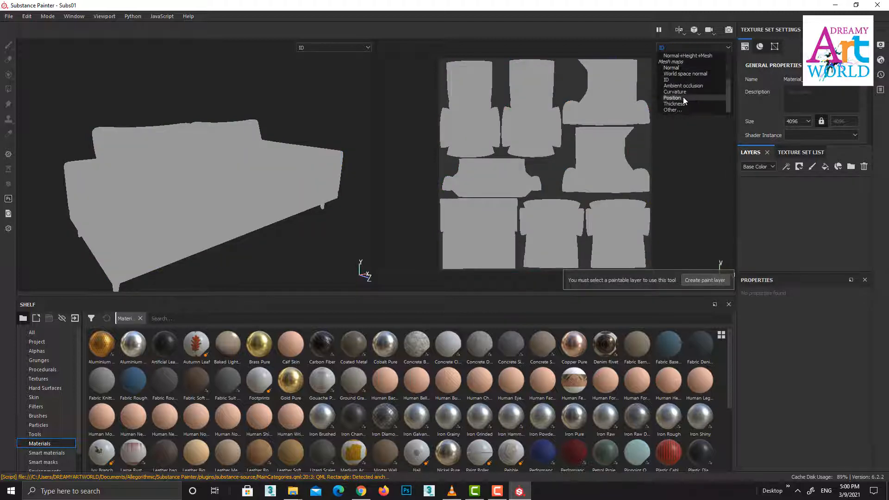
{"action": "left_click", "coordinate": [684, 98]}
{"action": "left_click", "coordinate": [680, 48]}
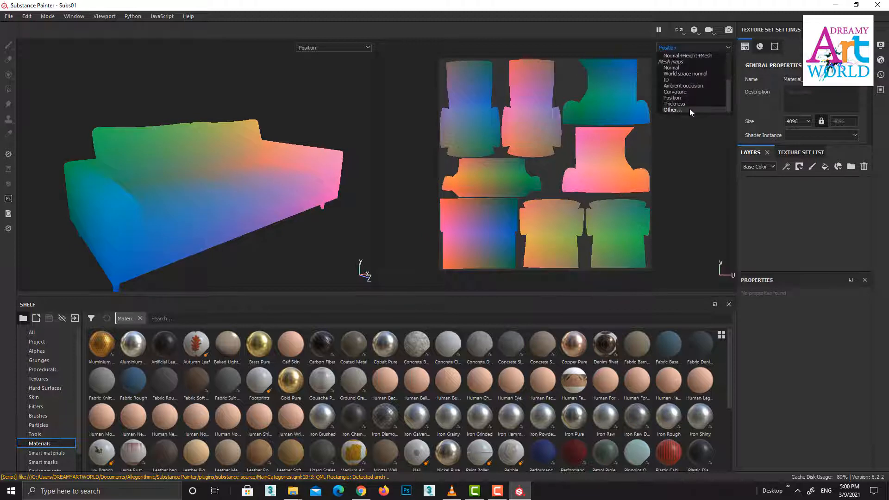
{"action": "scroll", "coordinate": [690, 106], "scroll_direction": "up", "scroll_amount": 3}
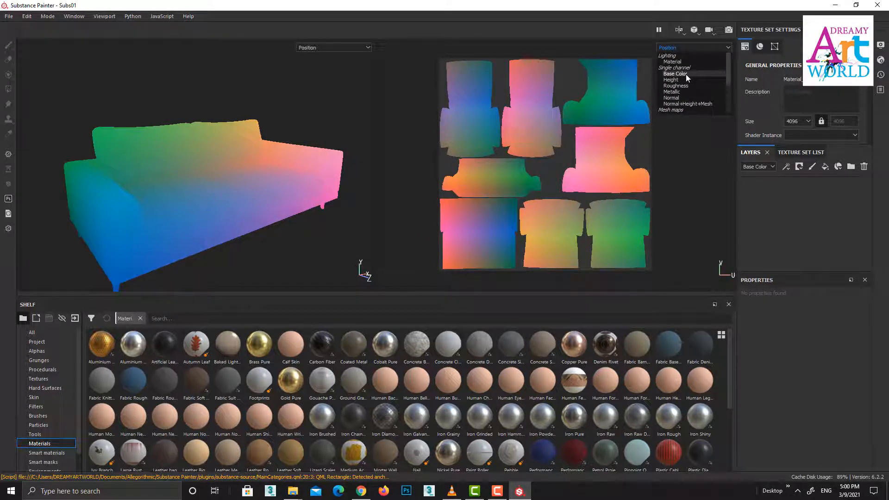
{"action": "left_click", "coordinate": [678, 49]}
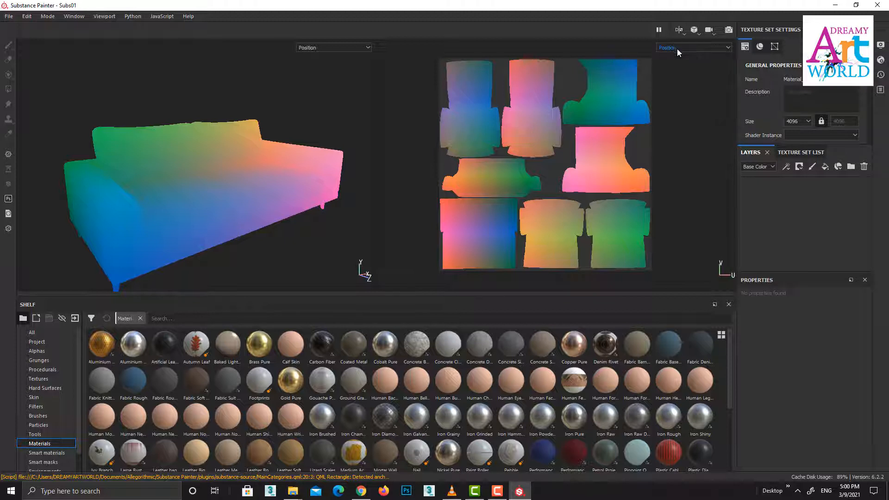
Step: Switch both viewports back to the Material display and examine the shaded sofa from the front corner
{"action": "left_click", "coordinate": [679, 48]}
{"action": "scroll", "coordinate": [682, 54], "scroll_direction": "up", "scroll_amount": 3}
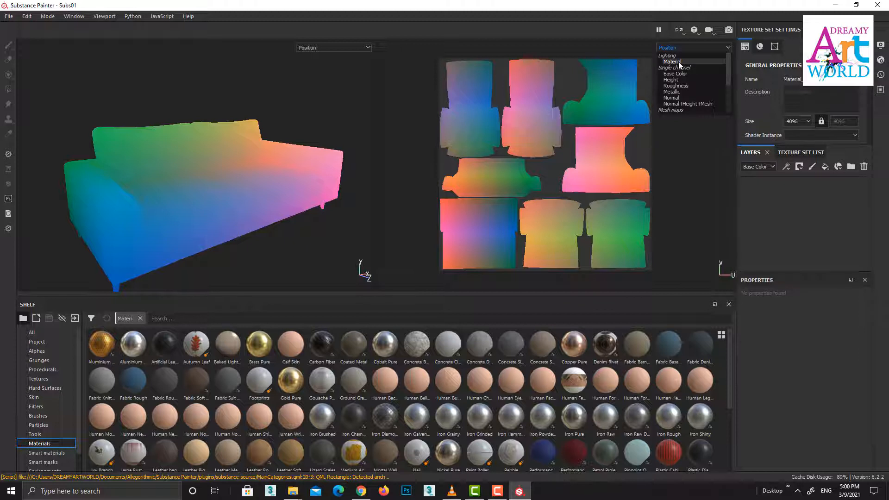
{"action": "left_click", "coordinate": [677, 61]}
{"action": "left_click_drag", "start_coordinate": [306, 221], "coordinate": [320, 198], "text": "alt"}
{"action": "scroll", "coordinate": [315, 202], "scroll_direction": "up", "scroll_amount": 2}
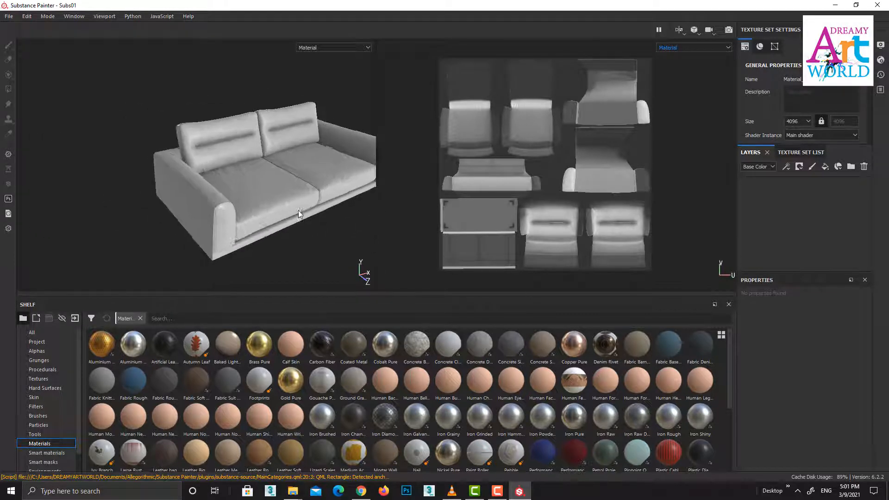
{"action": "middle_click_drag", "start_coordinate": [301, 209], "coordinate": [273, 216], "text": "alt"}
{"action": "left_click_drag", "start_coordinate": [277, 204], "coordinate": [316, 213], "text": "alt"}
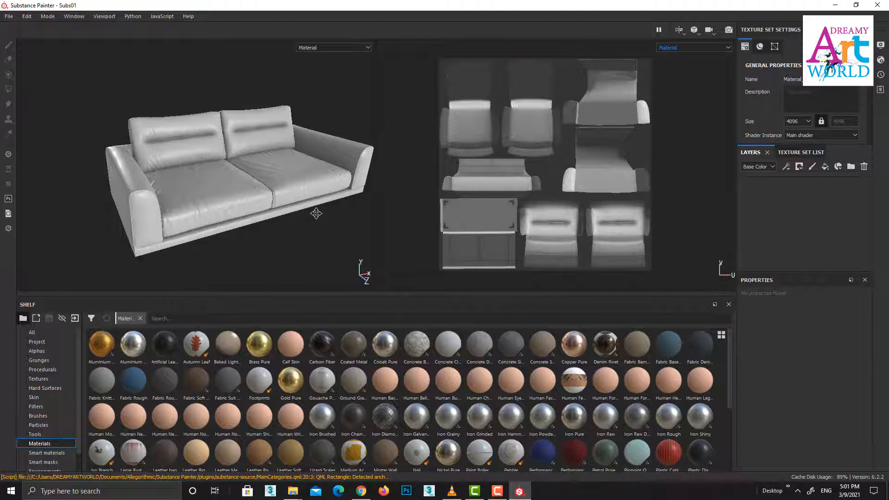
Step: Cycle through the baked mesh maps, including curvature and thickness, and return to the Material display to inspect the sofa
{"action": "key", "text": "b"}
{"action": "key", "text": "b"}
{"action": "key", "text": "b"}
{"action": "key", "text": "b"}
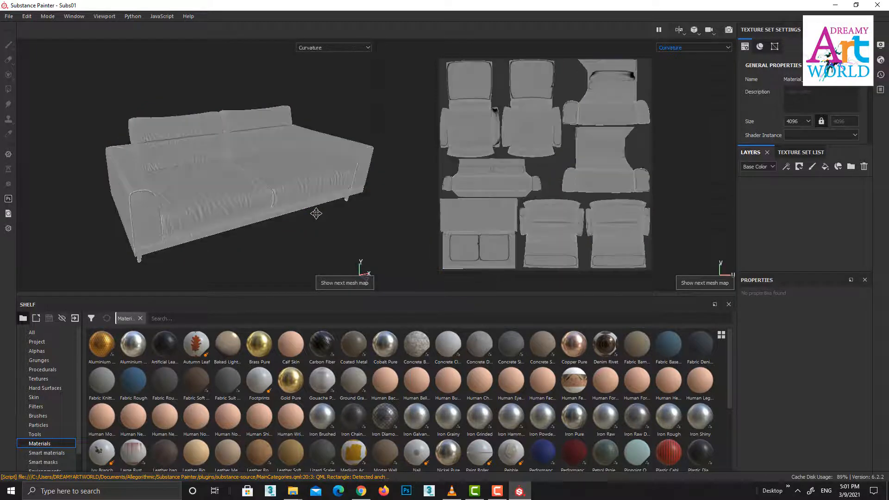
{"action": "key", "text": "b"}
{"action": "key", "text": "b"}
{"action": "key", "text": "b"}
{"action": "key", "text": "b"}
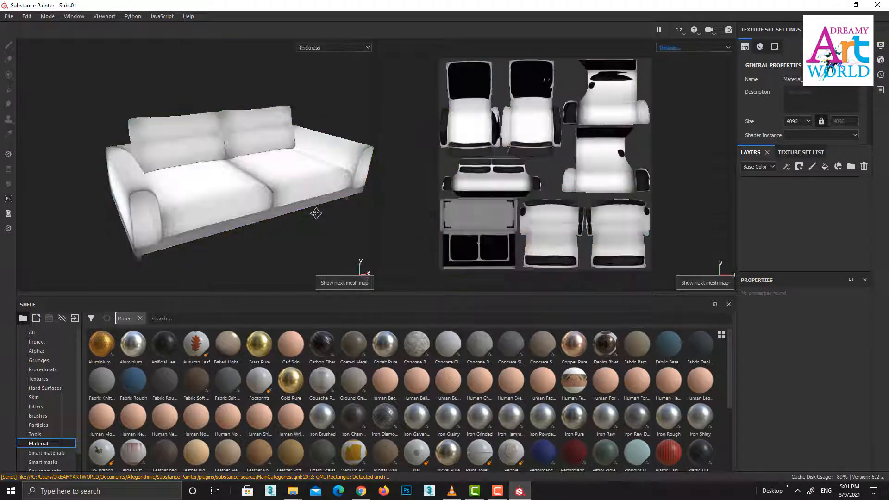
{"action": "key", "text": "b"}
{"action": "key", "text": "b"}
{"action": "key", "text": "b"}
{"action": "key", "text": "b"}
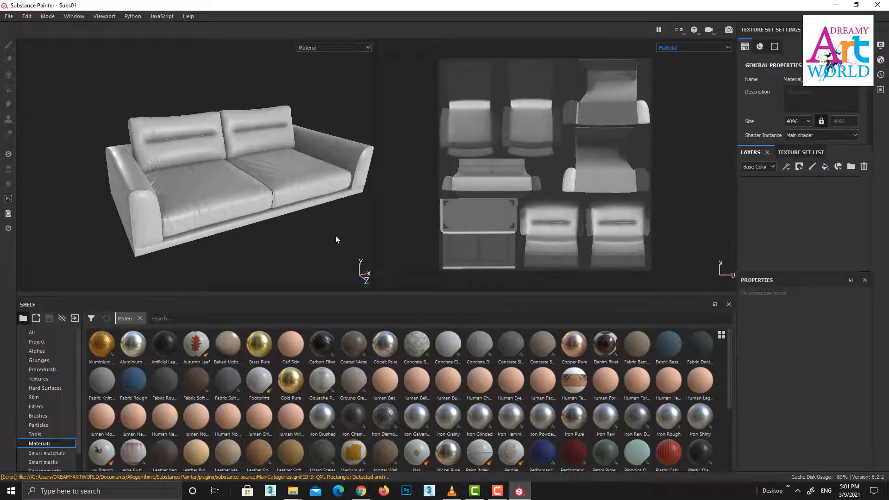
{"action": "left_click_drag", "start_coordinate": [337, 236], "coordinate": [284, 199], "text": "alt"}
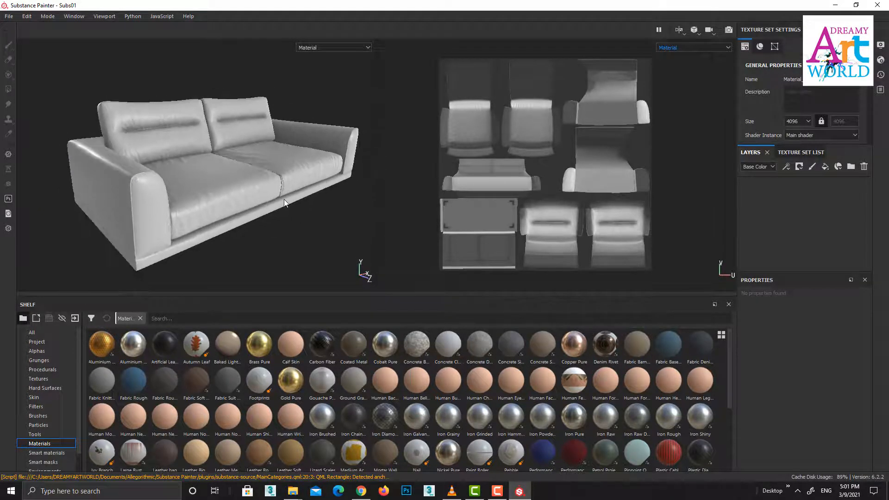